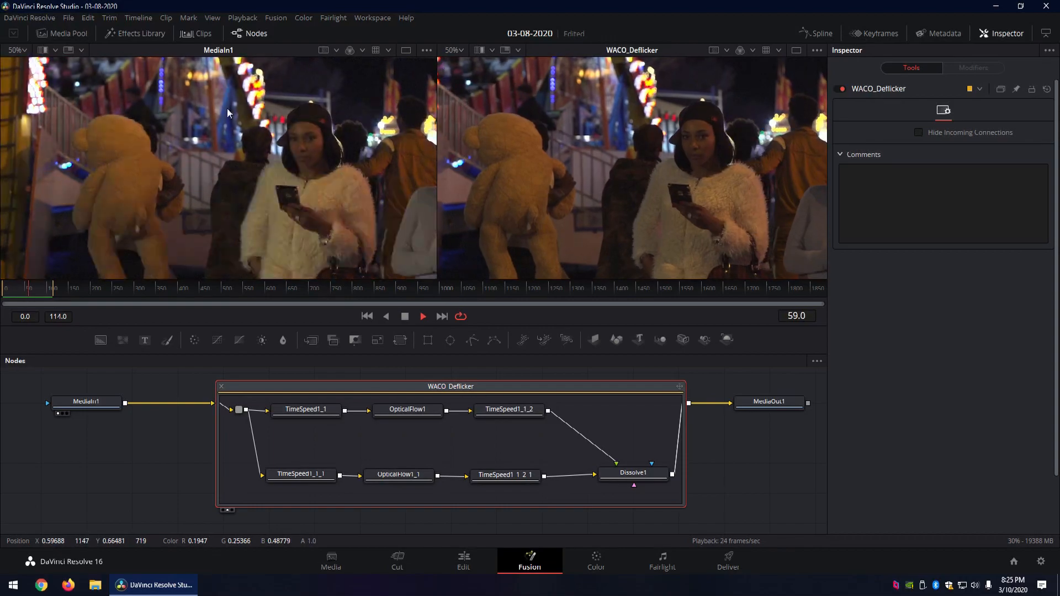
# Stop playback and step backward frame by frame to about frame 70, comparing the MediaIn1 and WACO_Deflicker viewers for flicker.
pyautogui.click(408, 318)
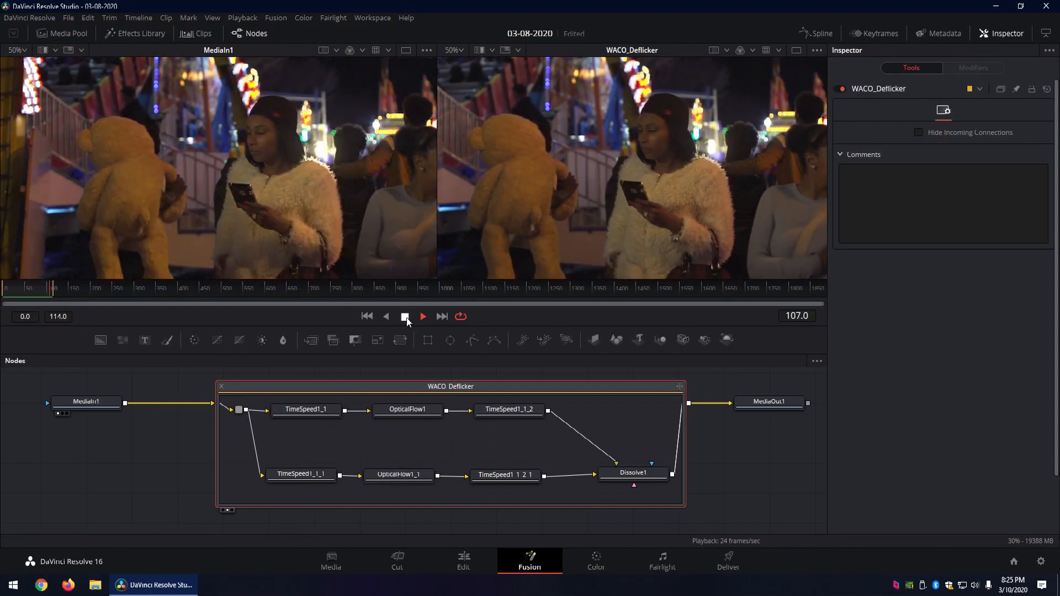
pyautogui.press('Left')
pyautogui.press('Left')
pyautogui.press('Left')
pyautogui.press('Left')
pyautogui.press('Left')
pyautogui.press('Left')
pyautogui.press('Left')
pyautogui.press('Left')
pyautogui.press('Left')
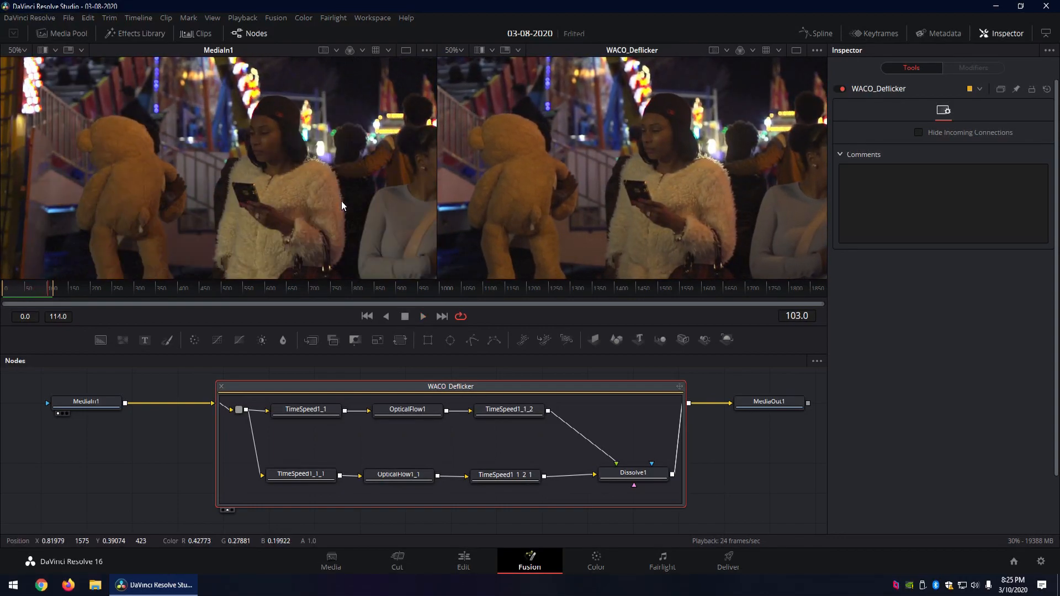
pyautogui.press('Left')
pyautogui.press('Left')
pyautogui.press('Left')
pyautogui.press('Left')
pyautogui.press('Left')
pyautogui.press('Left')
pyautogui.press('Left')
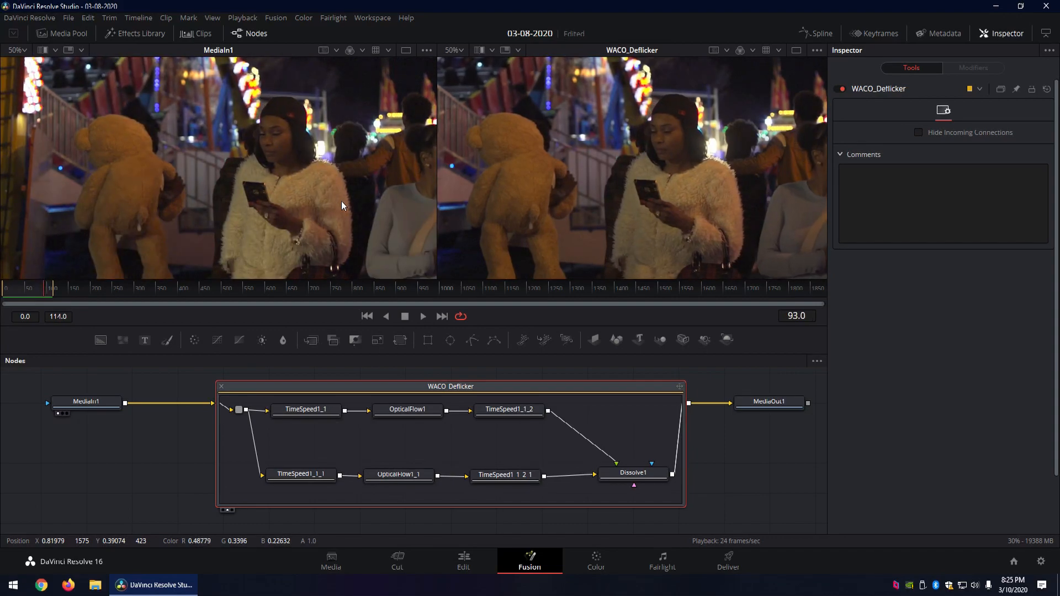
pyautogui.press('Left')
pyautogui.press('Left')
pyautogui.press('Left')
pyautogui.press('Left')
pyautogui.press('Left')
pyautogui.press('Left')
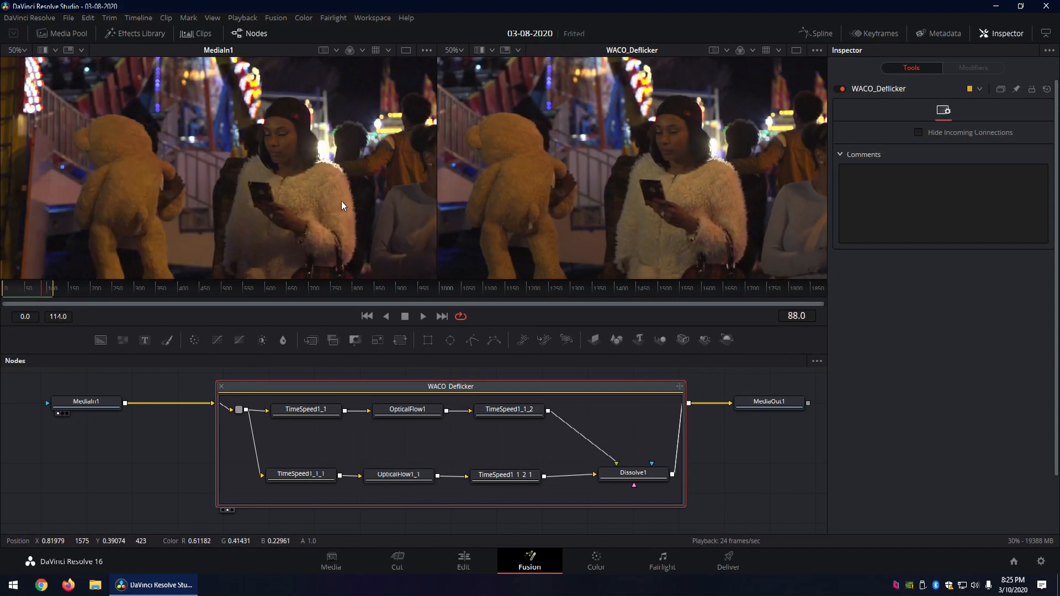
pyautogui.press('Left')
pyautogui.press('Left')
pyautogui.press('Left')
pyautogui.press('Left')
pyautogui.press('Left')
pyautogui.press('Left')
pyautogui.press('Left')
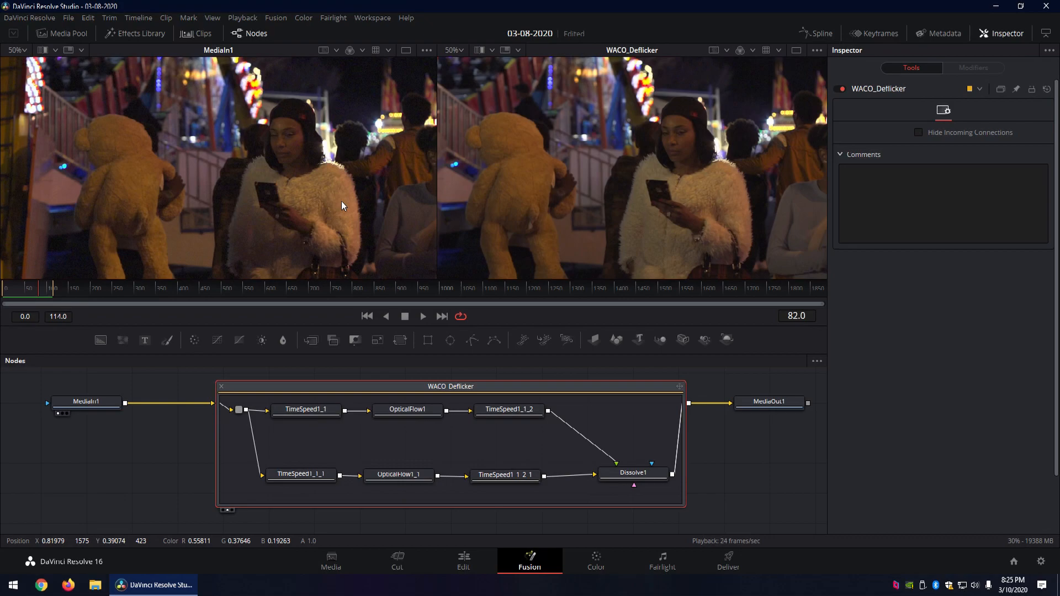
pyautogui.press('Left')
pyautogui.press('Left')
pyautogui.press('Left')
pyautogui.press('Left')
pyautogui.press('Left')
pyautogui.press('Left')
pyautogui.press('Left')
pyautogui.press('Left')
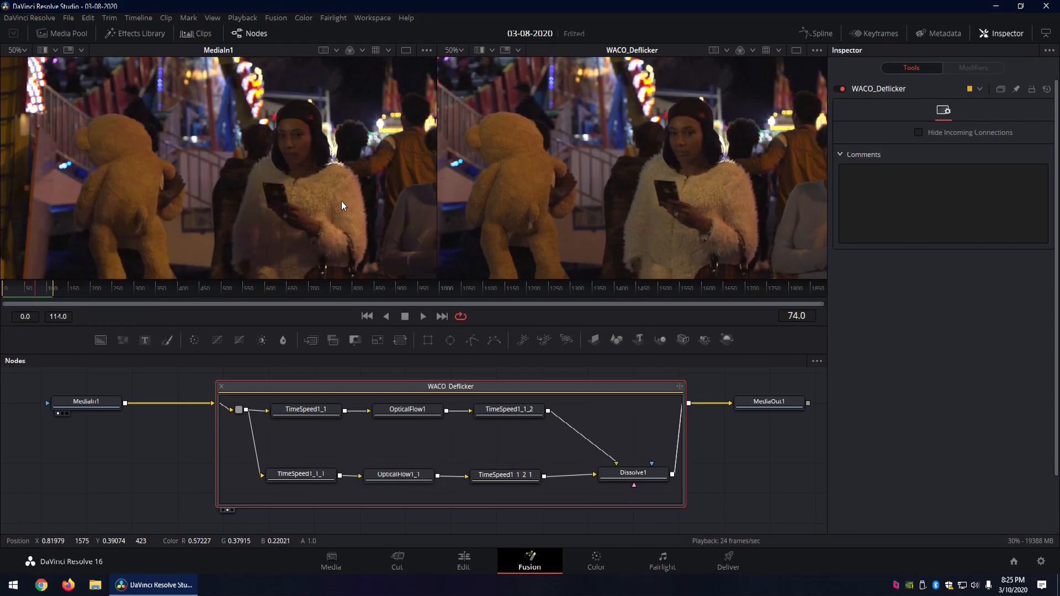
# Step forward frame by frame to about frame 117, comparing the original footage with the deflickered output.
pyautogui.press('Right')
pyautogui.press('Right')
pyautogui.press('Right')
pyautogui.press('Right')
pyautogui.press('Right')
pyautogui.press('Right')
pyautogui.press('Right')
pyautogui.press('Right')
pyautogui.press('Right')
pyautogui.press('Right')
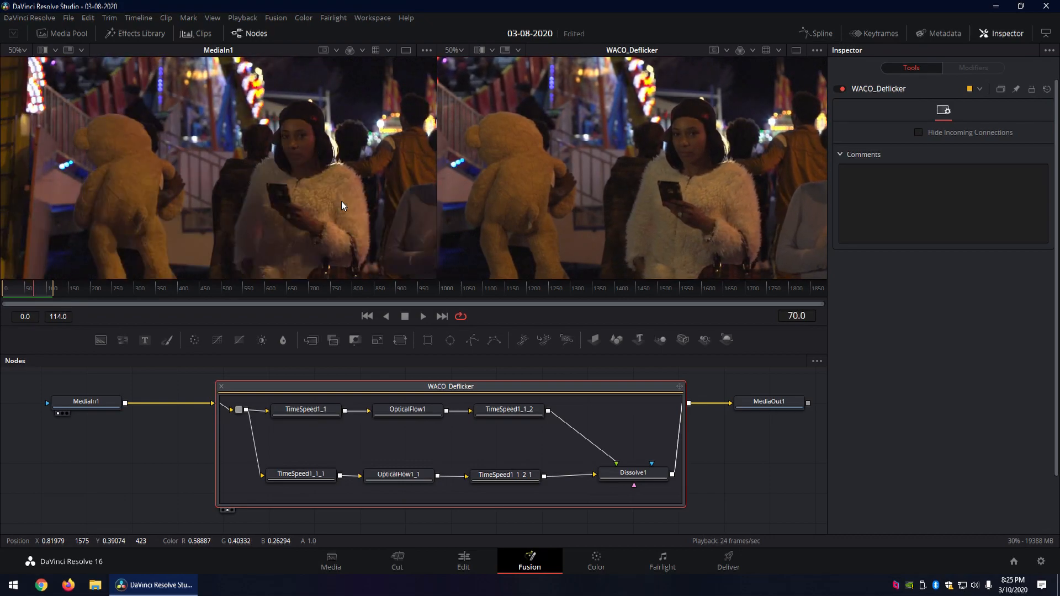
pyautogui.press('Right')
pyautogui.press('Right')
pyautogui.press('Right')
pyautogui.press('Right')
pyautogui.press('Right')
pyautogui.press('Right')
pyautogui.press('Right')
pyautogui.press('Right')
pyautogui.press('Right')
pyautogui.press('Right')
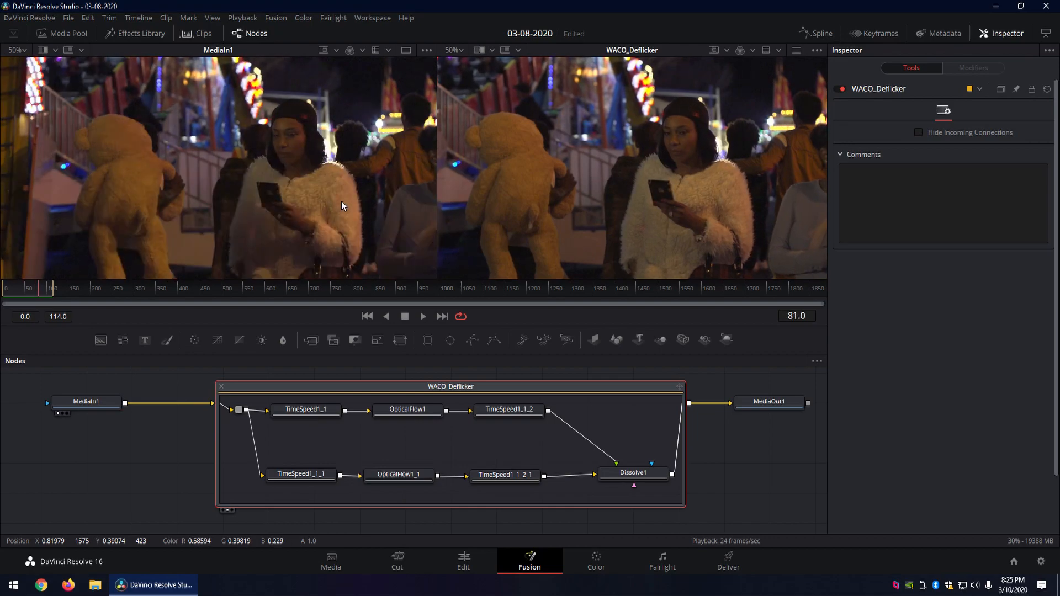
pyautogui.press('Right')
pyautogui.press('Right')
pyautogui.press('Right')
pyautogui.press('Right')
pyautogui.press('Right')
pyautogui.press('Right')
pyautogui.press('Right')
pyautogui.press('Right')
pyautogui.press('Right')
pyautogui.press('Right')
pyautogui.press('Right')
pyautogui.press('Right')
pyautogui.press('Right')
pyautogui.press('Right')
pyautogui.press('Right')
pyautogui.press('Right')
pyautogui.press('Right')
pyautogui.press('Right')
pyautogui.press('Right')
pyautogui.press('Right')
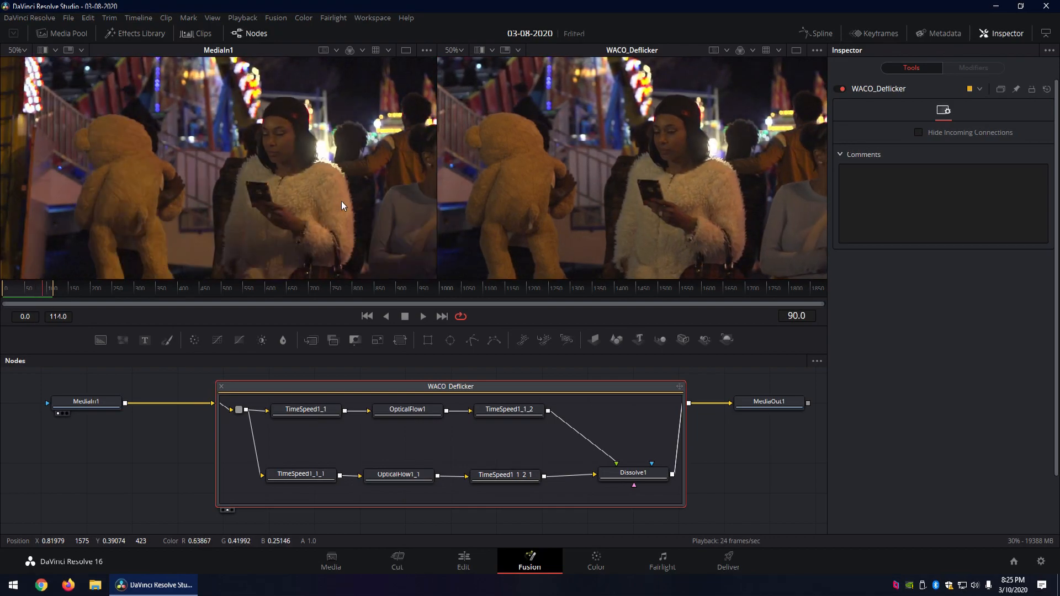
# Step back to frame 109 to inspect the flicker difference between the two viewers.
pyautogui.press('Left')
pyautogui.press('Left')
pyautogui.press('Left')
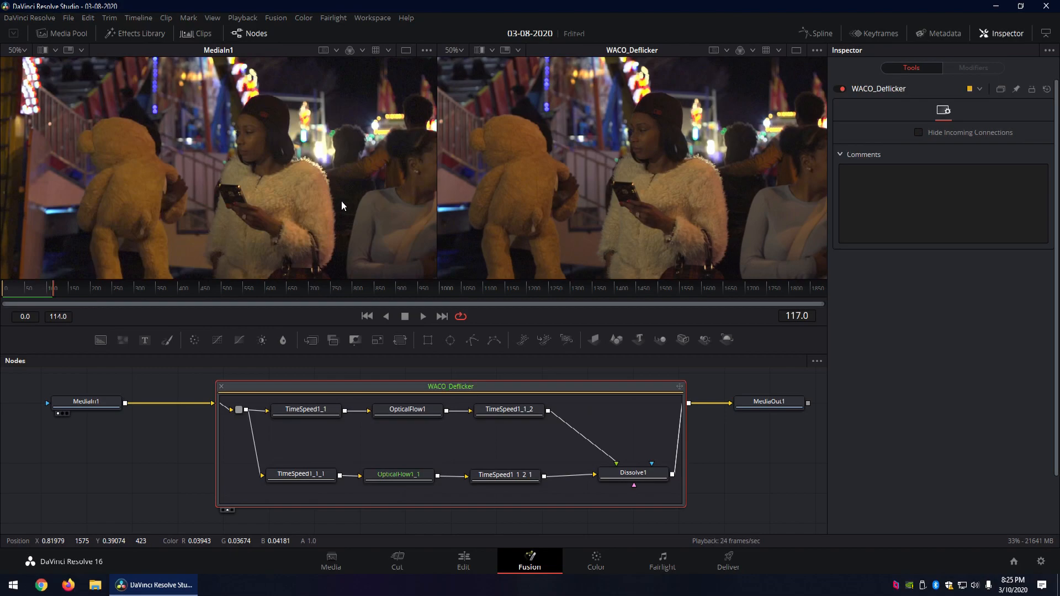
pyautogui.press('Left')
pyautogui.press('Left')
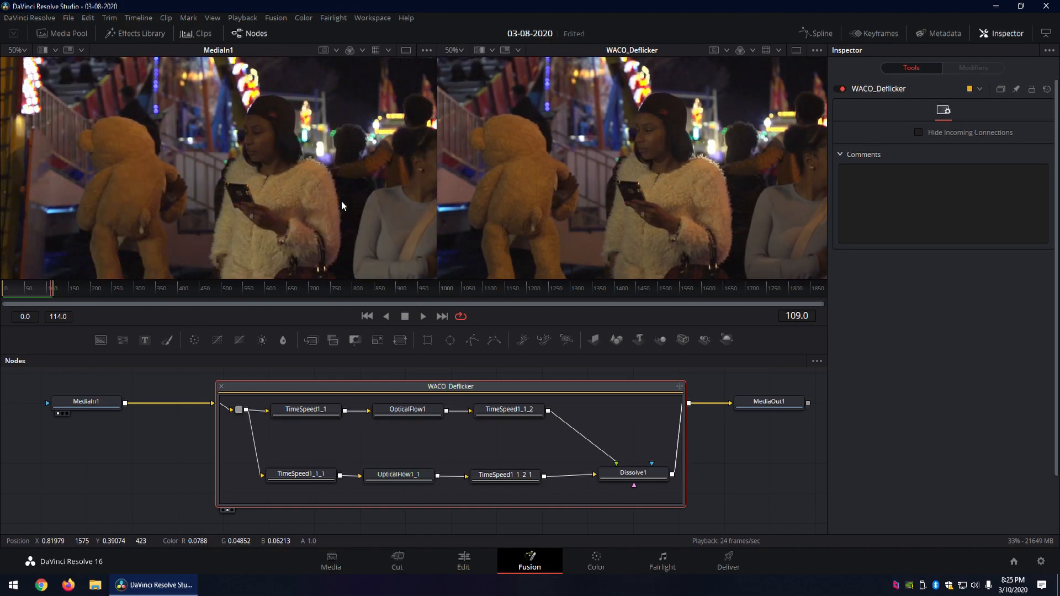
# Play the clip from its first frame and stop at about frame 71 to compare both viewers in motion.
pyautogui.click(366, 316)
pyautogui.click(424, 316)
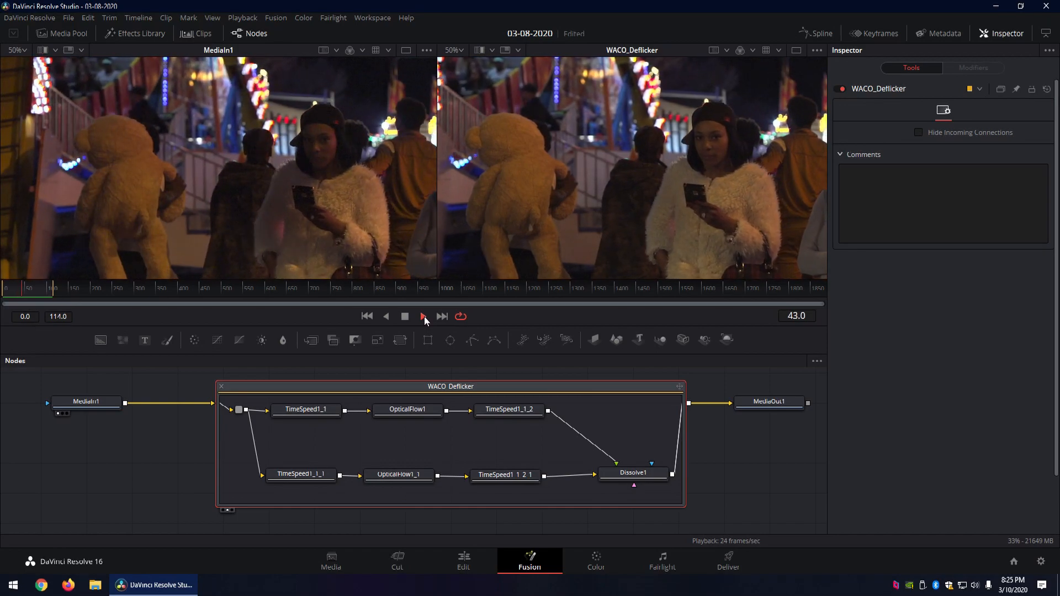
pyautogui.click(424, 315)
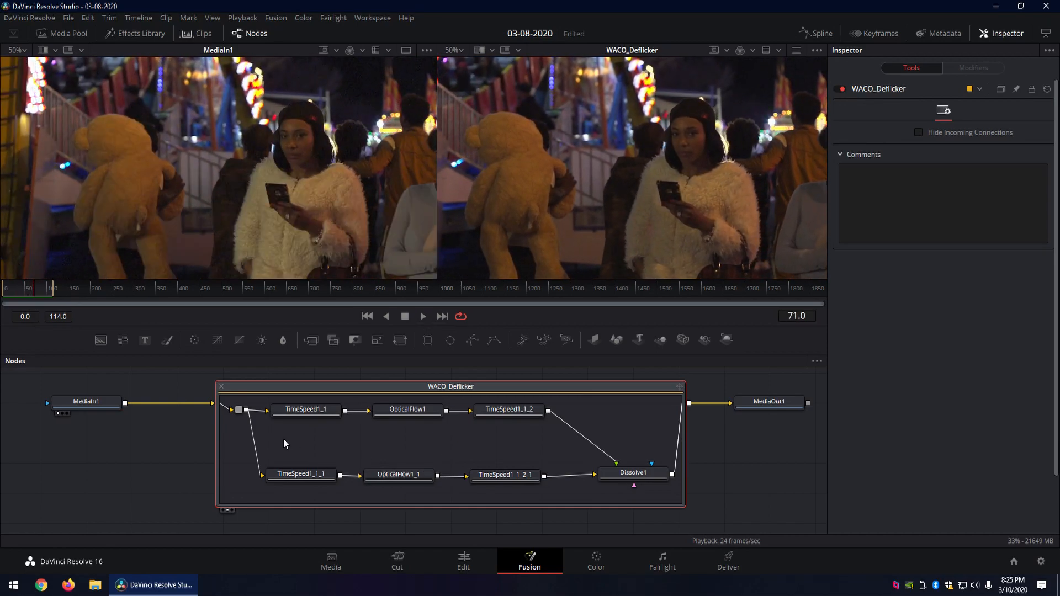
# Collapse the WACO_Deflicker group into a single node and replay the clip from its first frame.
pyautogui.doubleClick(406, 386)
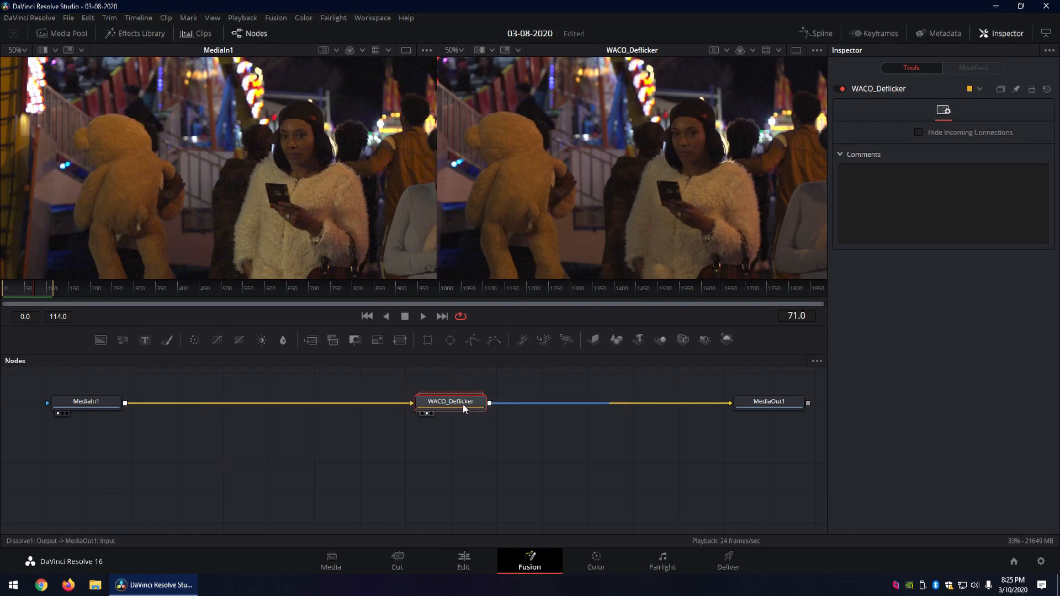
pyautogui.click(366, 318)
pyautogui.click(420, 319)
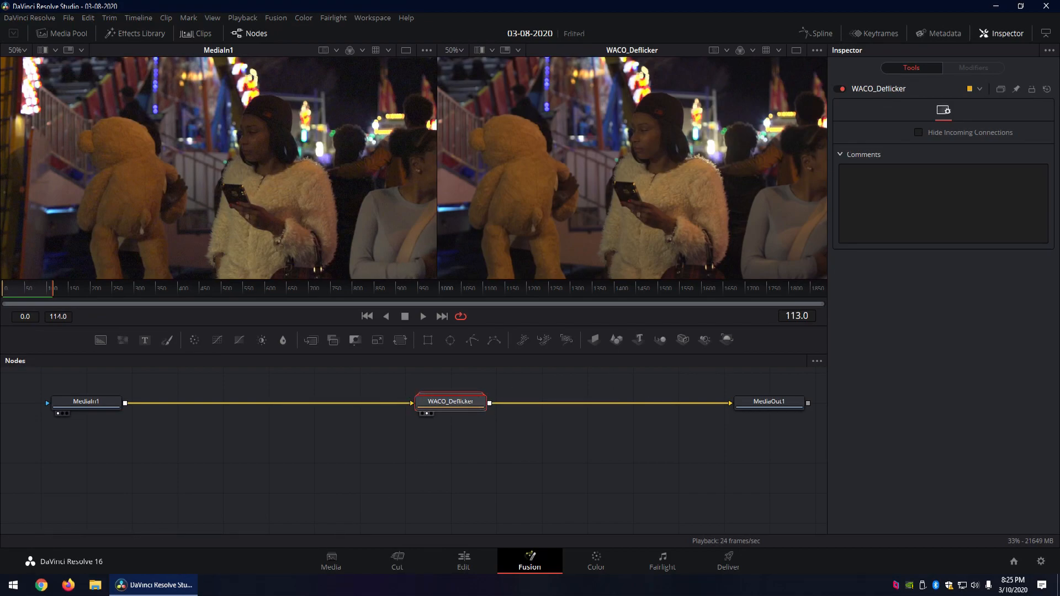
# Switch to File Explorer, go to the Fusion folder under AppData\Roaming\Blackmagic Design\DaVinci Resolve\Support, and widen the window to show its full path.
pyautogui.moveTo(1059, 132); pyautogui.dragTo(457, 116)
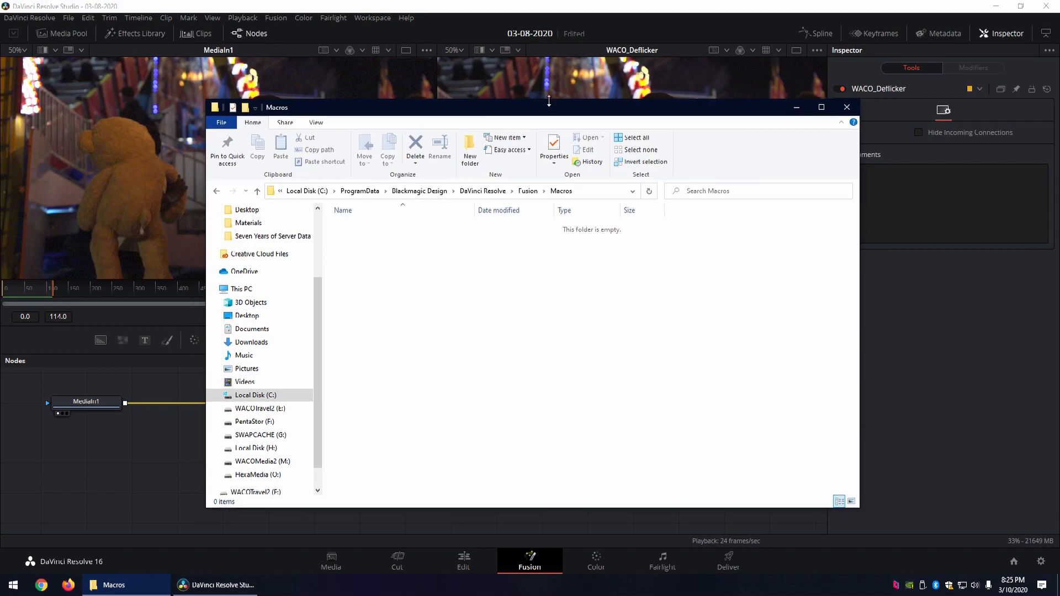
pyautogui.click(536, 192)
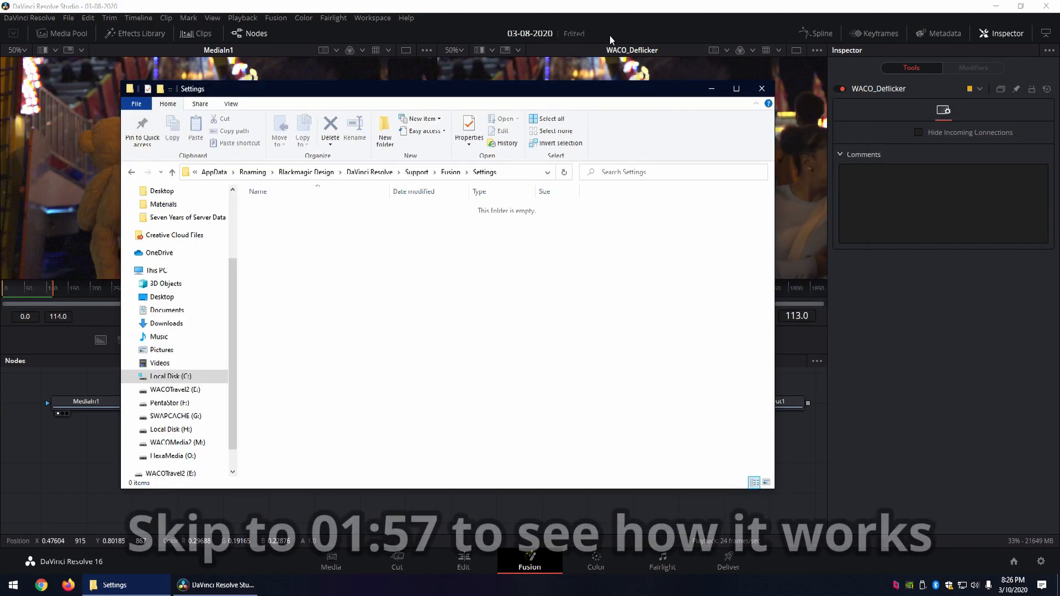
pyautogui.click(450, 171)
pyautogui.moveTo(523, 94); pyautogui.dragTo(763, 58)
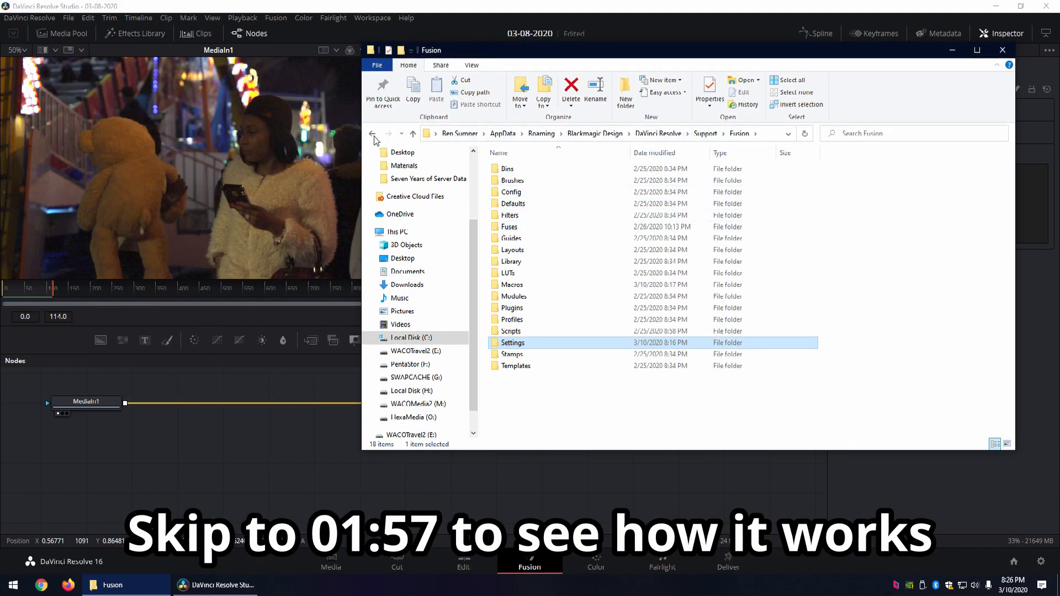
pyautogui.moveTo(361, 121); pyautogui.dragTo(212, 122)
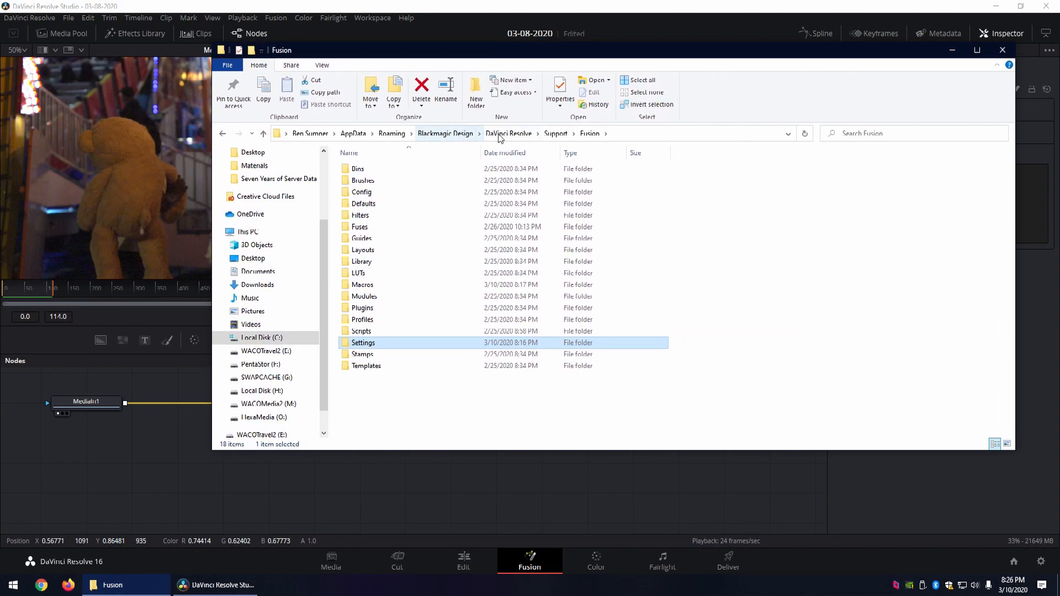
# Go to %appdata% and open the Blackmagic Design\DaVinci Resolve\Support\Fusion\Macros folder.
pyautogui.click(659, 133)
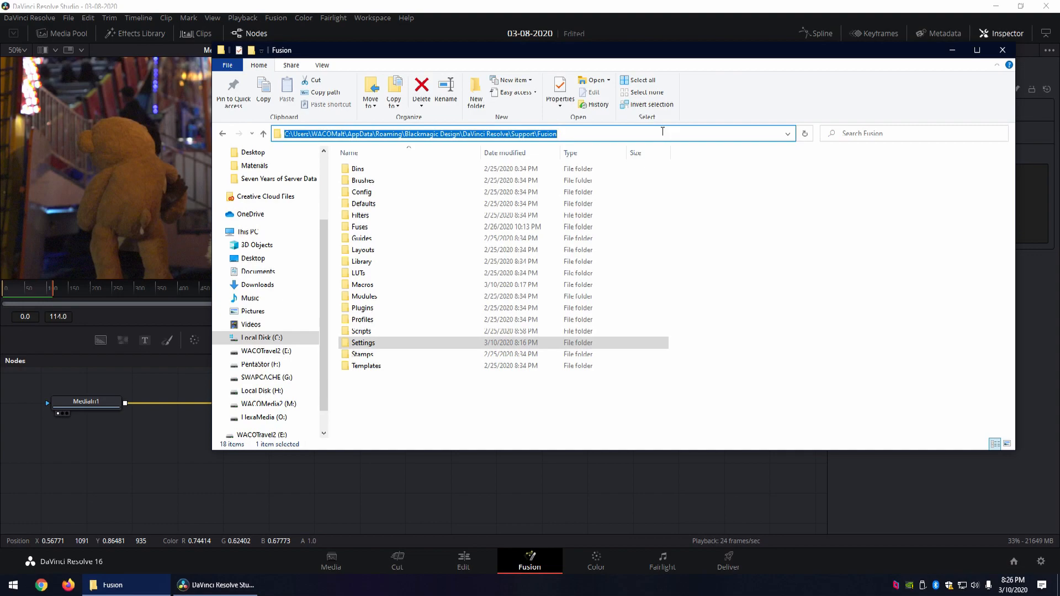
pyautogui.write('%')
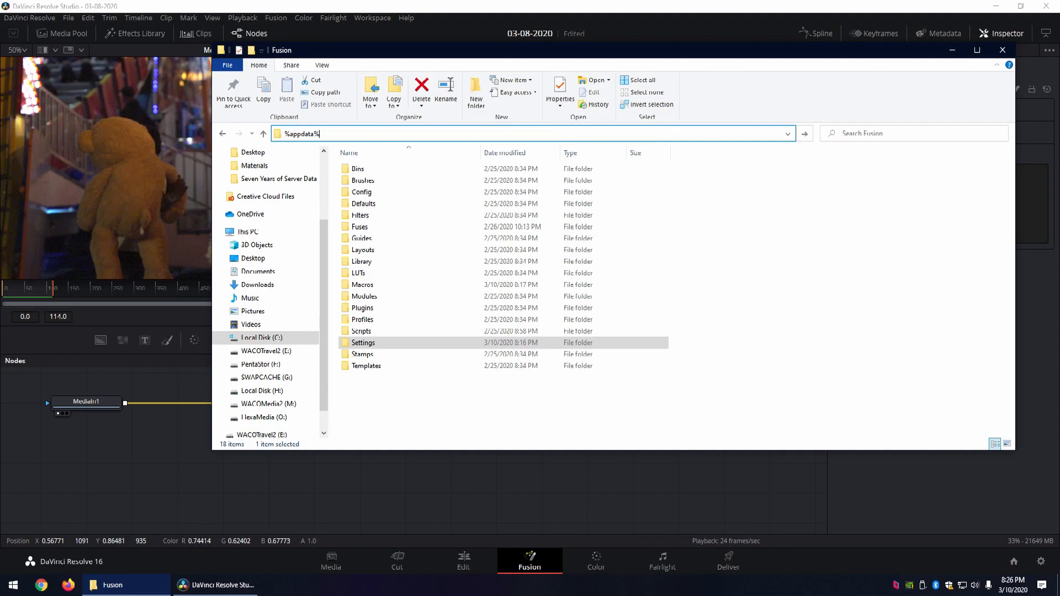
pyautogui.write('appdata%')
pyautogui.press('Return')
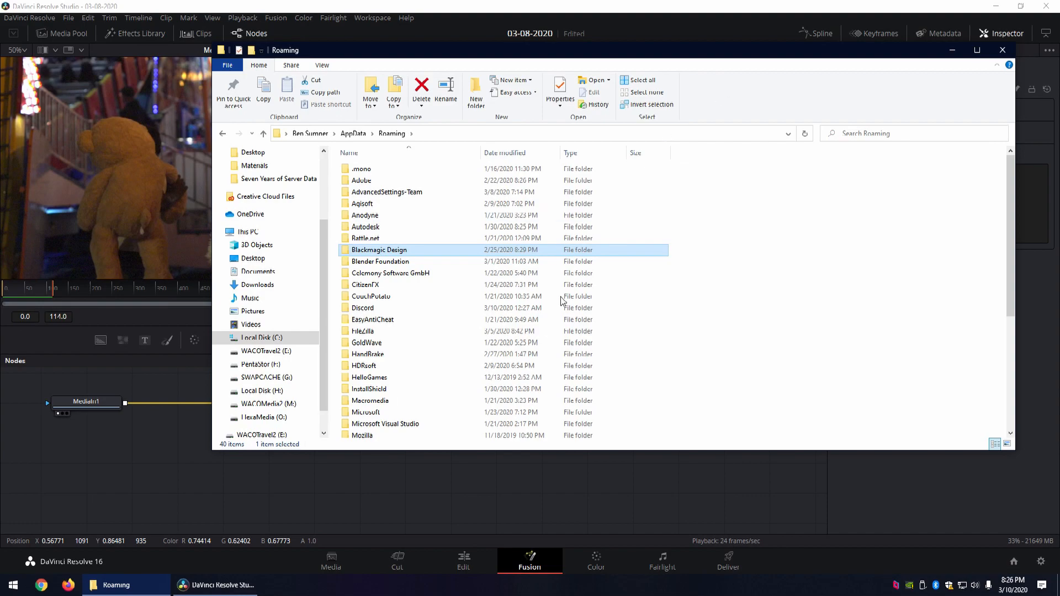
pyautogui.click(499, 329)
pyautogui.doubleClick(380, 249)
pyautogui.doubleClick(377, 170)
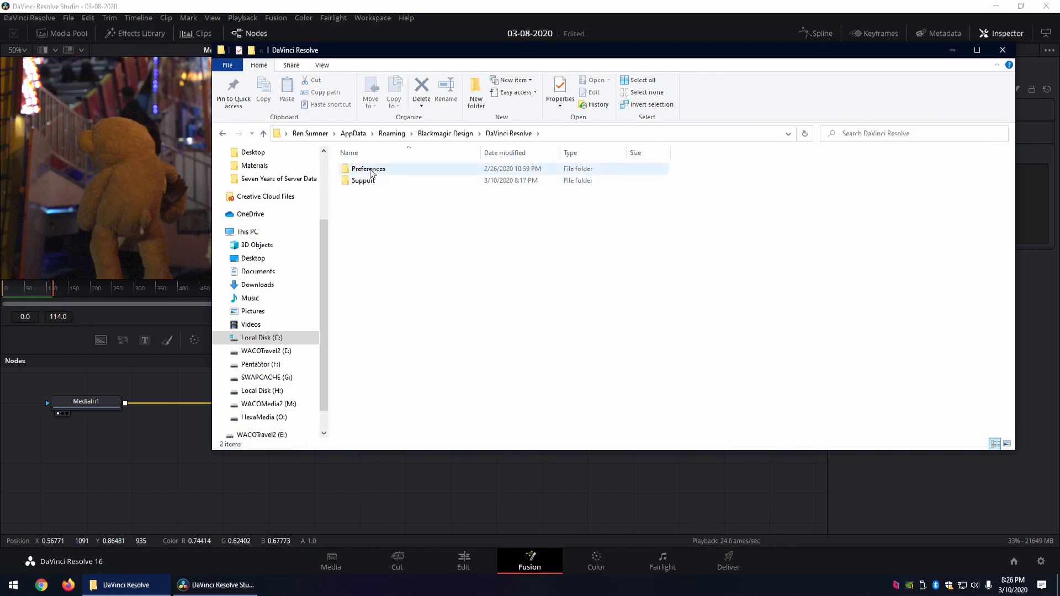
pyautogui.doubleClick(368, 180)
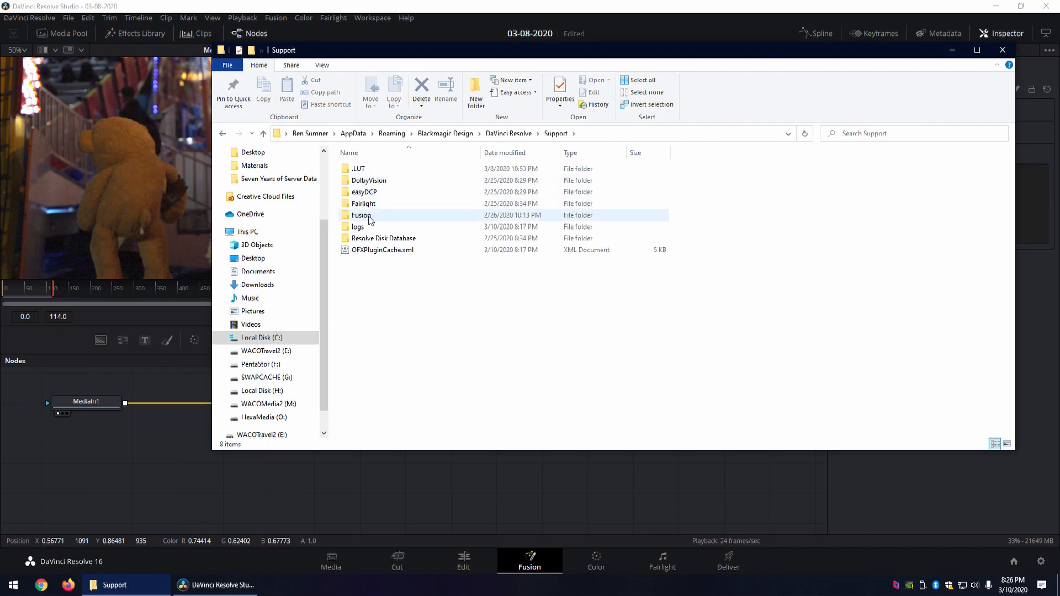
pyautogui.doubleClick(361, 215)
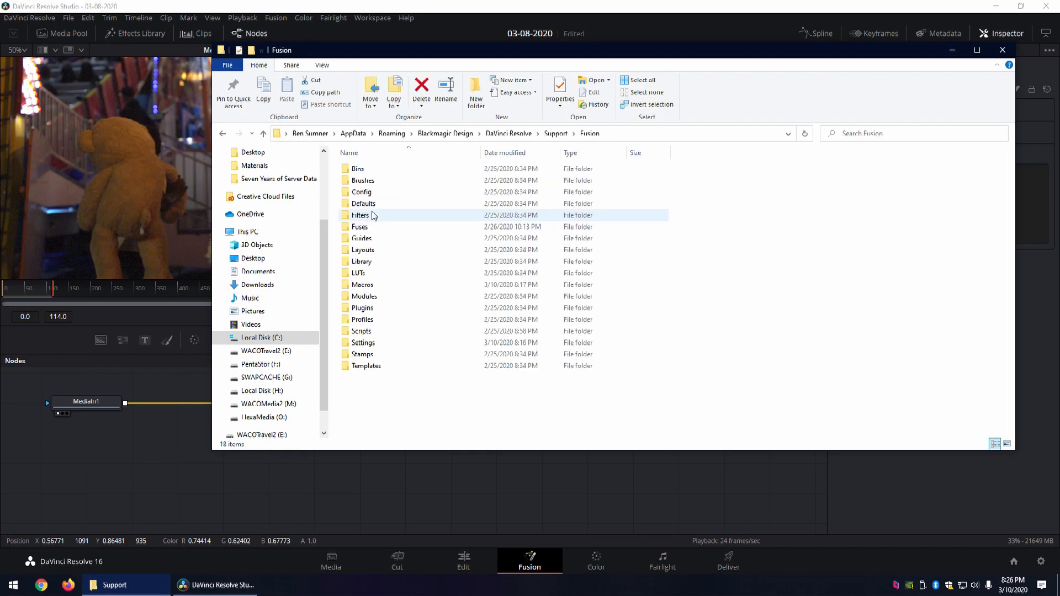
pyautogui.doubleClick(363, 284)
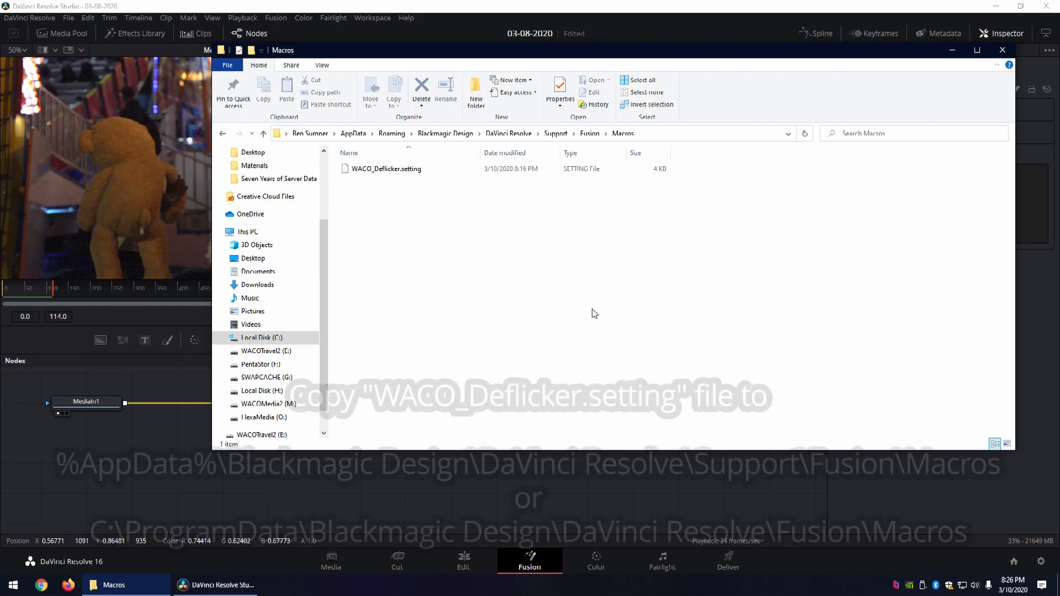
# Open the alternative macro location C:\ProgramData\Blackmagic Design\DaVinci Resolve\Fusion\Macros.
pyautogui.click(264, 337)
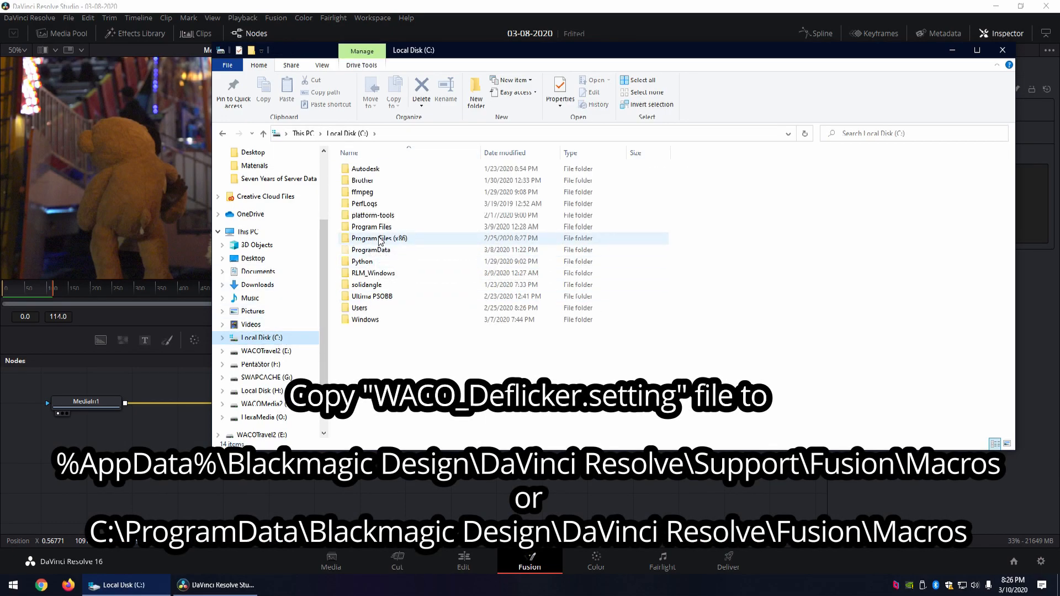
pyautogui.click(389, 251)
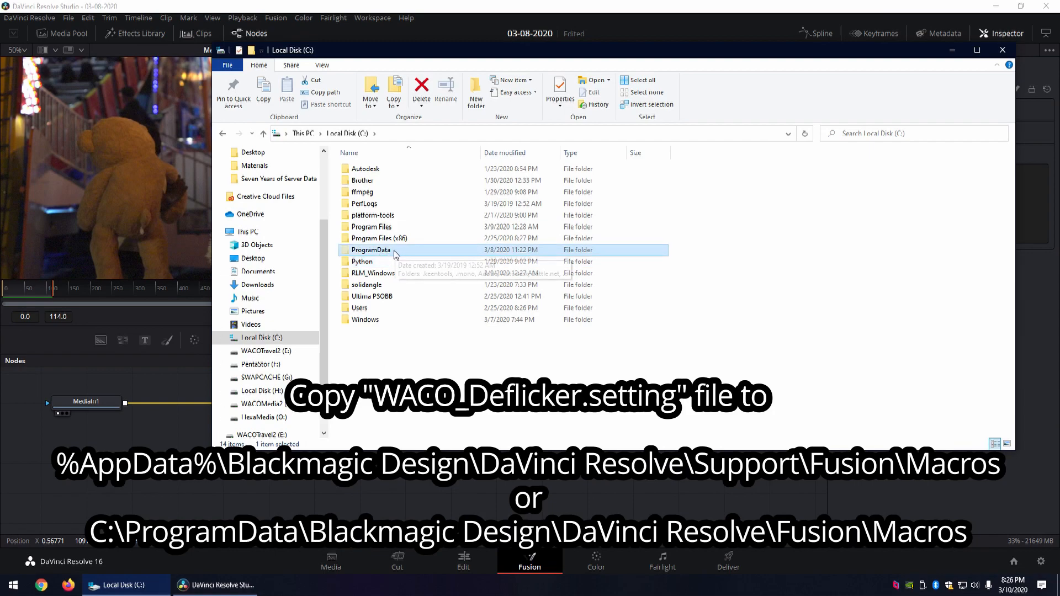
pyautogui.doubleClick(393, 250)
pyautogui.doubleClick(380, 227)
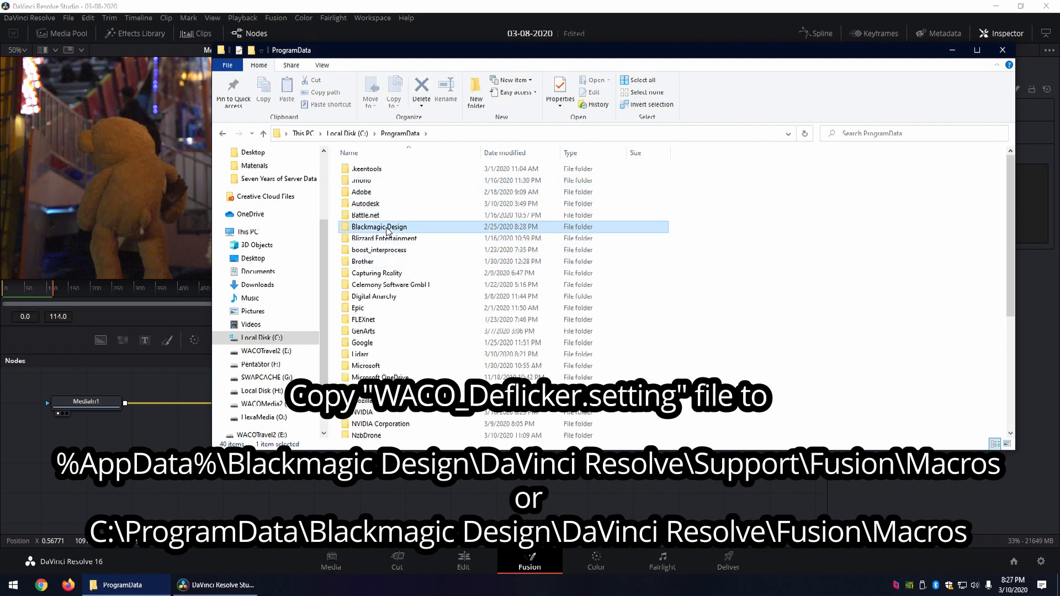
pyautogui.doubleClick(359, 169)
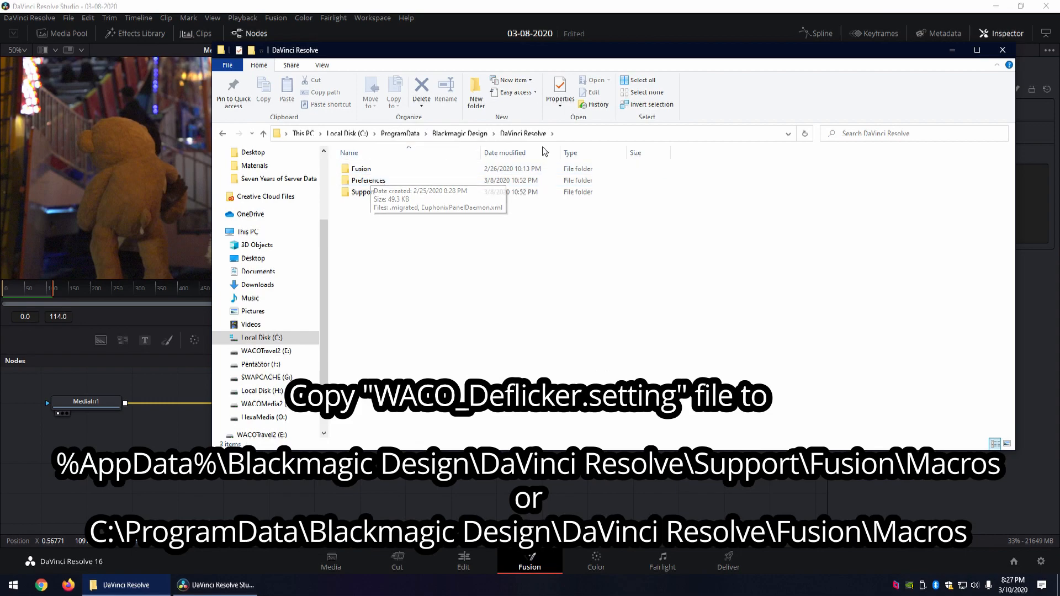
pyautogui.doubleClick(364, 169)
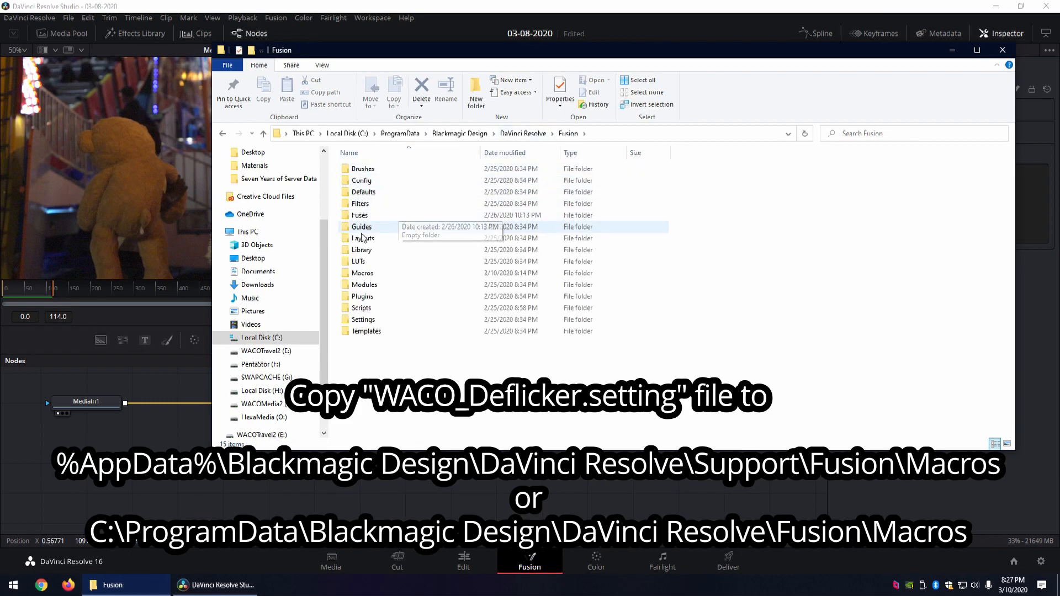
pyautogui.doubleClick(364, 273)
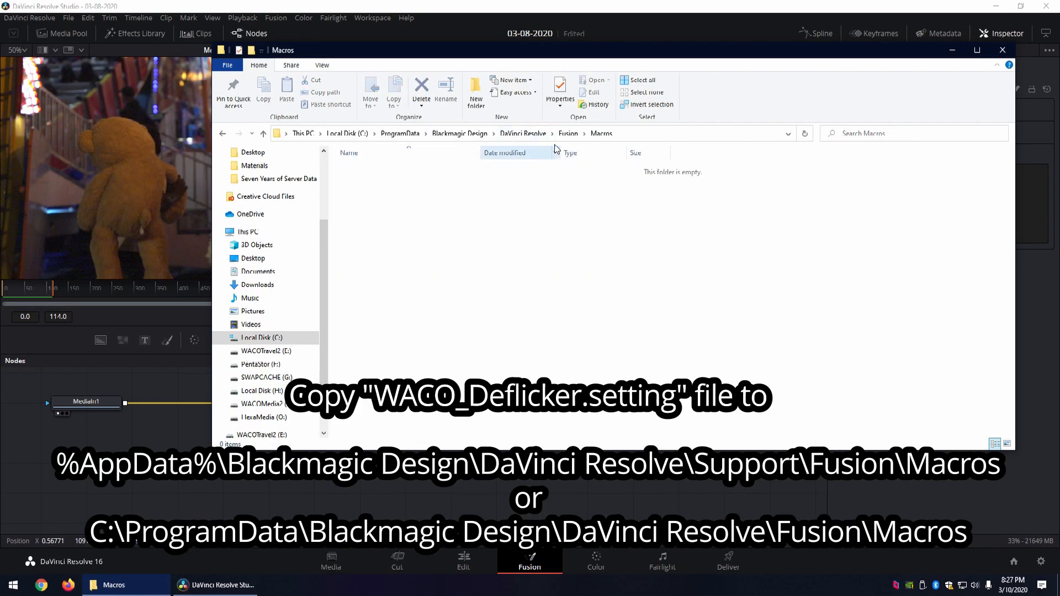
# Return to the Macros folder under AppData\Roaming and select the WACO_Deflicker.setting file.
pyautogui.click(222, 134)
pyautogui.click(223, 134)
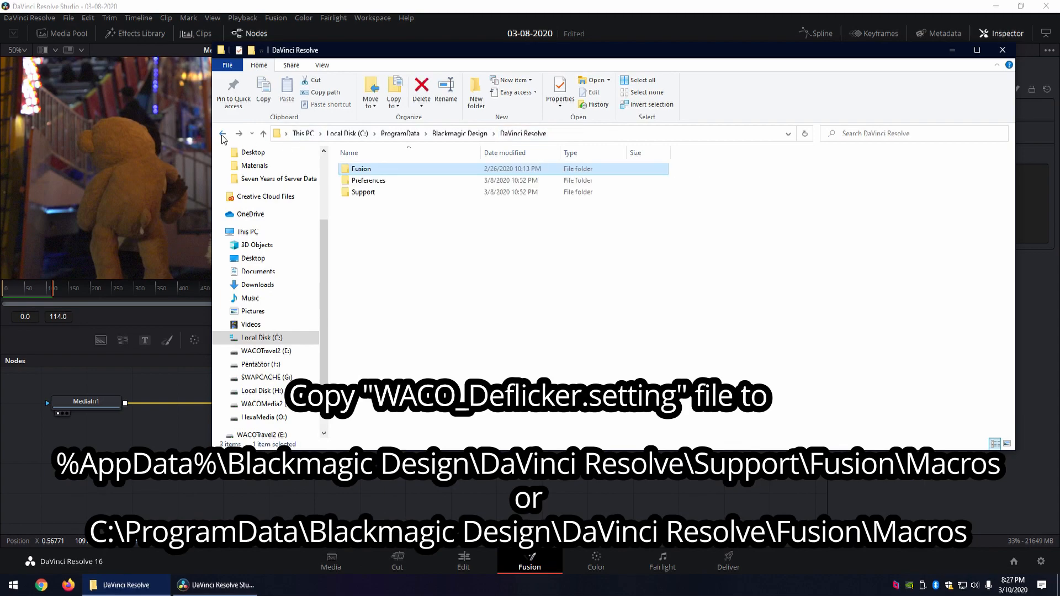
pyautogui.click(222, 134)
pyautogui.click(222, 134)
pyautogui.click(222, 134)
pyautogui.click(222, 134)
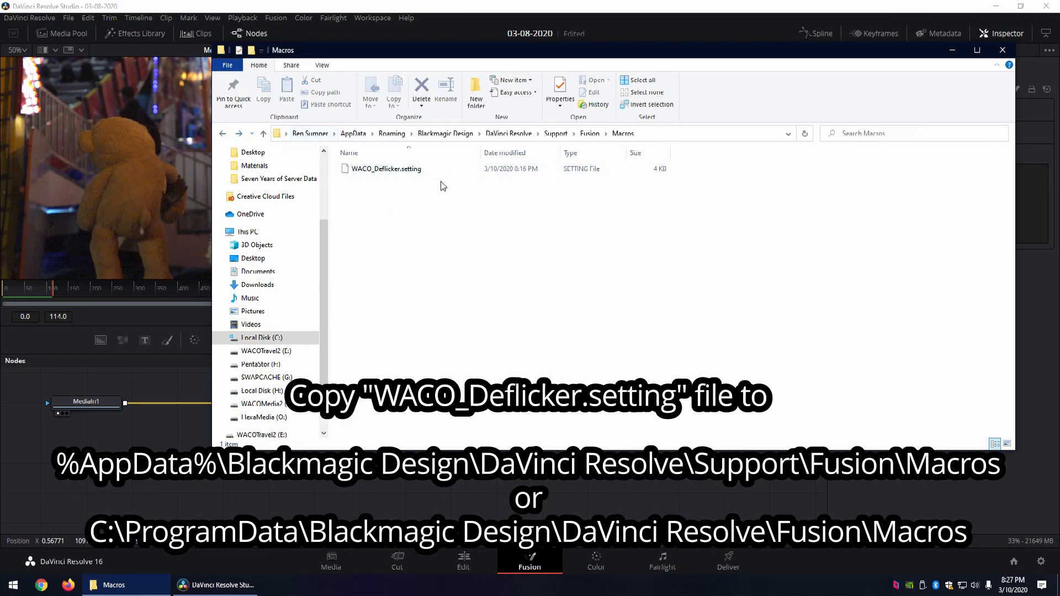
pyautogui.click(384, 171)
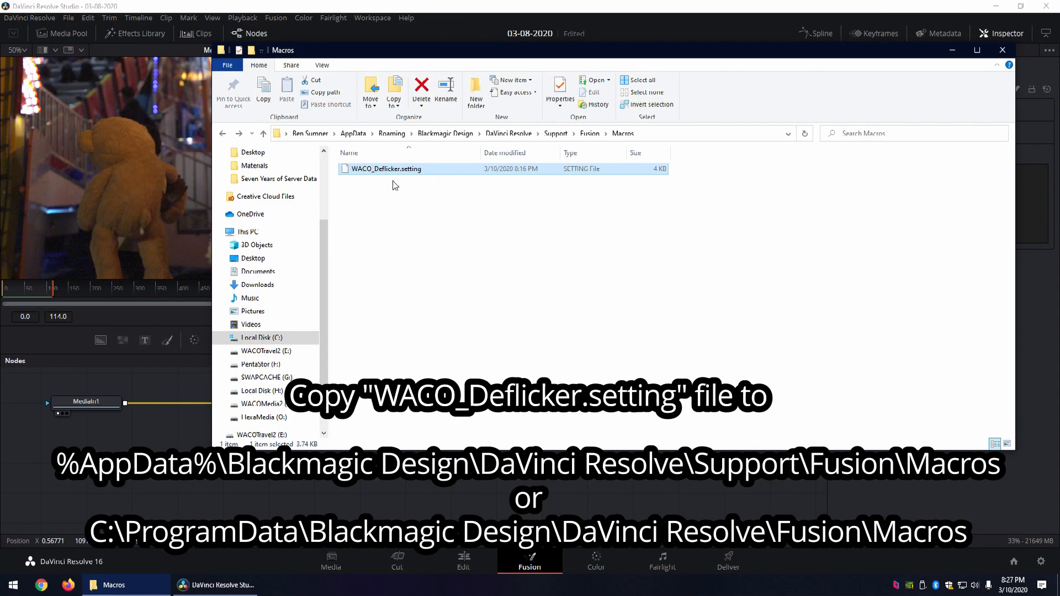
# Switch back to DaVinci Resolve, look up WACO_Deflicker in the Select Tool dialog and close it without adding the tool.
pyautogui.click(951, 54)
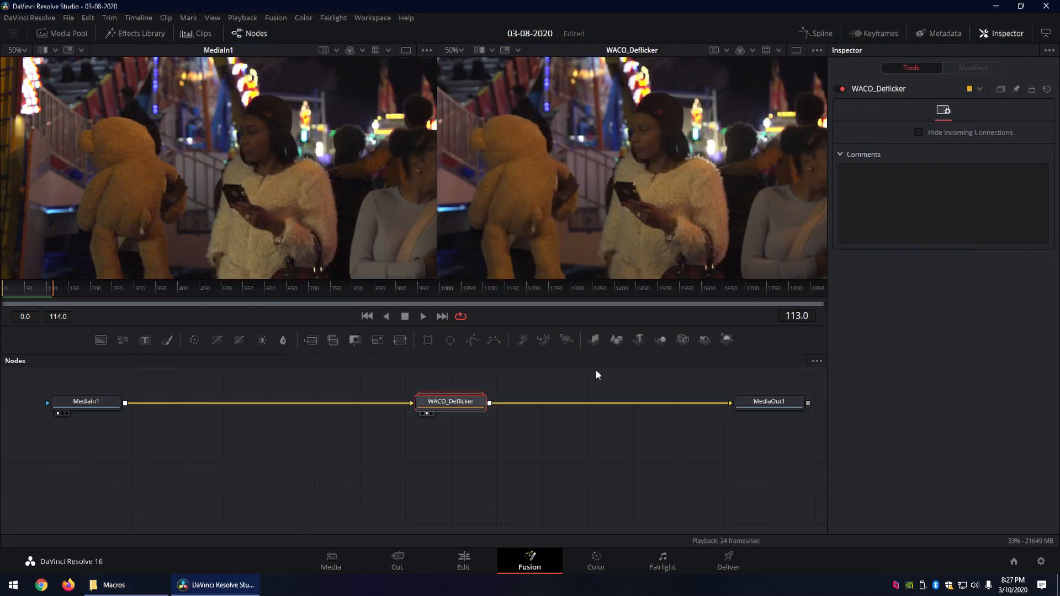
pyautogui.click(478, 469)
pyautogui.hotkey('shift', 'space')
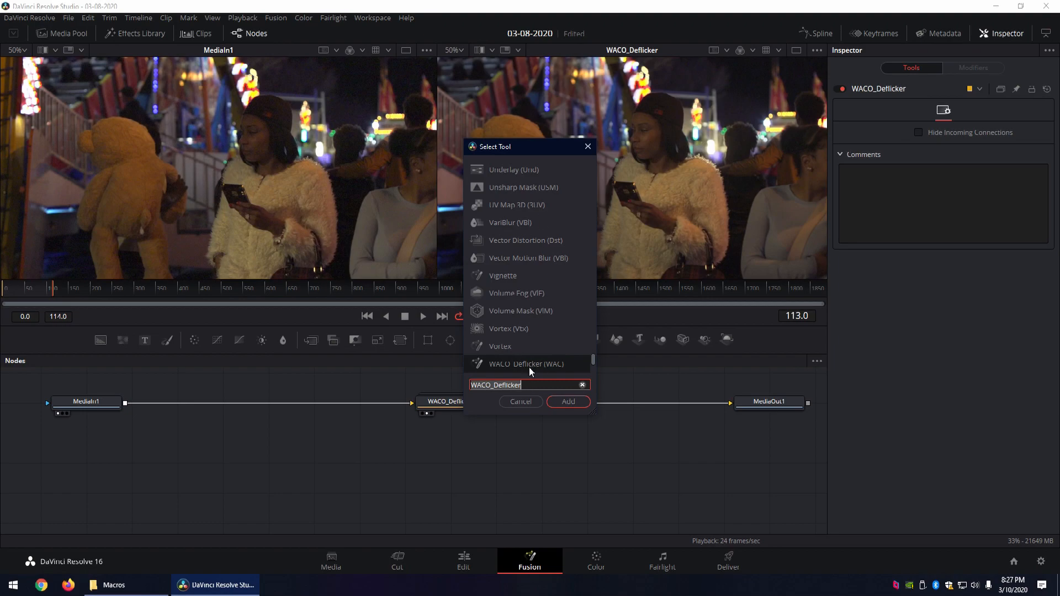
pyautogui.click(515, 402)
# Locate WACO_Deflicker in the Macros category of the tools that can be added to the node graph, without adding it.
pyautogui.rightClick(502, 446)
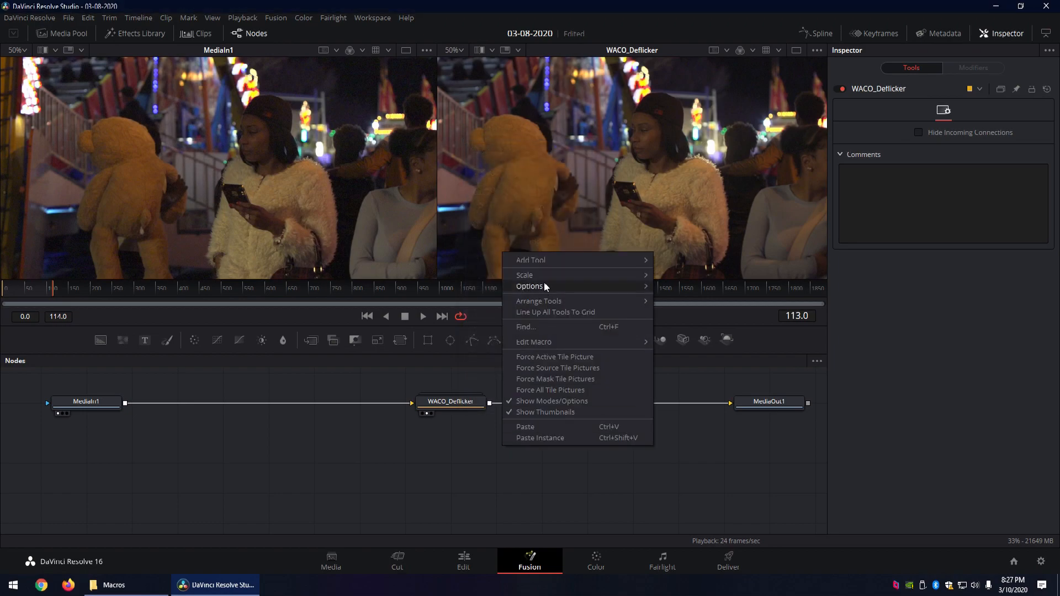
pyautogui.moveTo(547, 262)
pyautogui.moveTo(693, 246)
pyautogui.moveTo(701, 323)
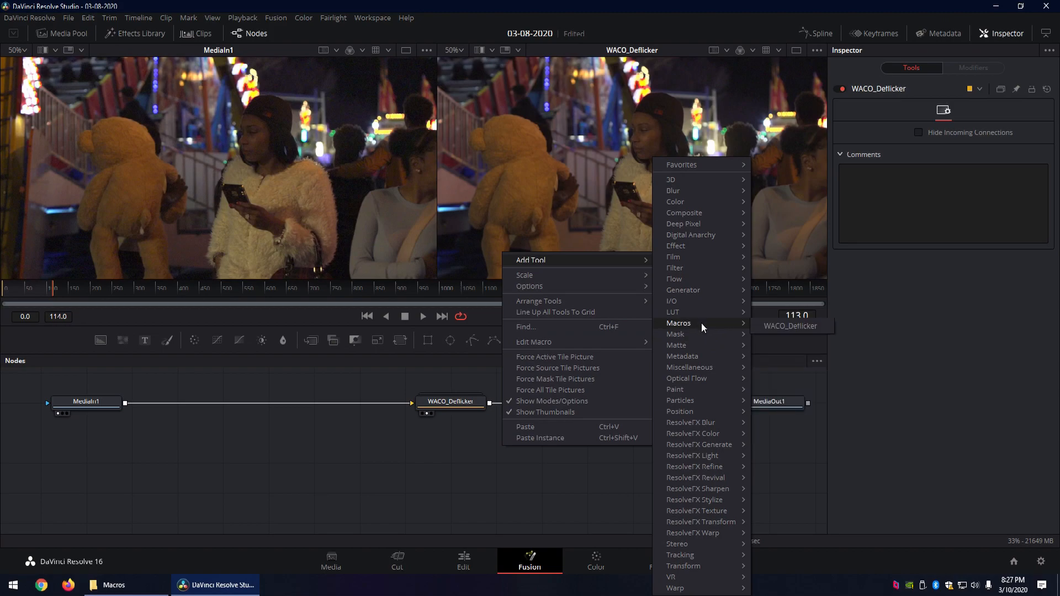
pyautogui.click(449, 493)
# Expand the WACO_Deflicker group in the node graph to show the nodes inside it.
pyautogui.click(447, 404)
pyautogui.hotkey('ctrl', 'e')
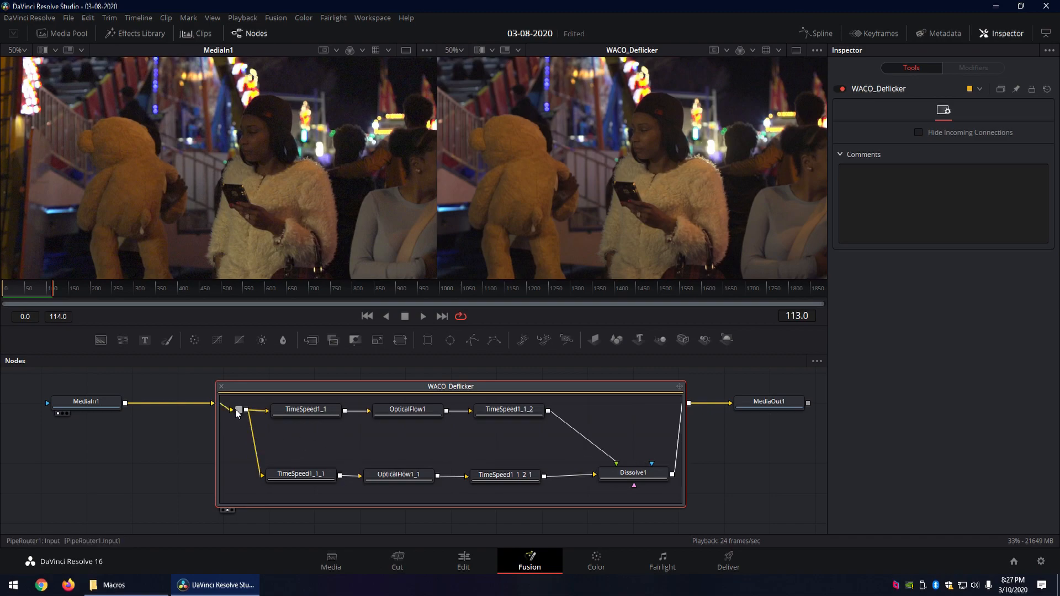
pyautogui.scroll(1, 296, 458)
pyautogui.scroll(-1, 304, 451)
# Switch to the Edit page and return to the clip's composition on the Fusion page.
pyautogui.click(398, 566)
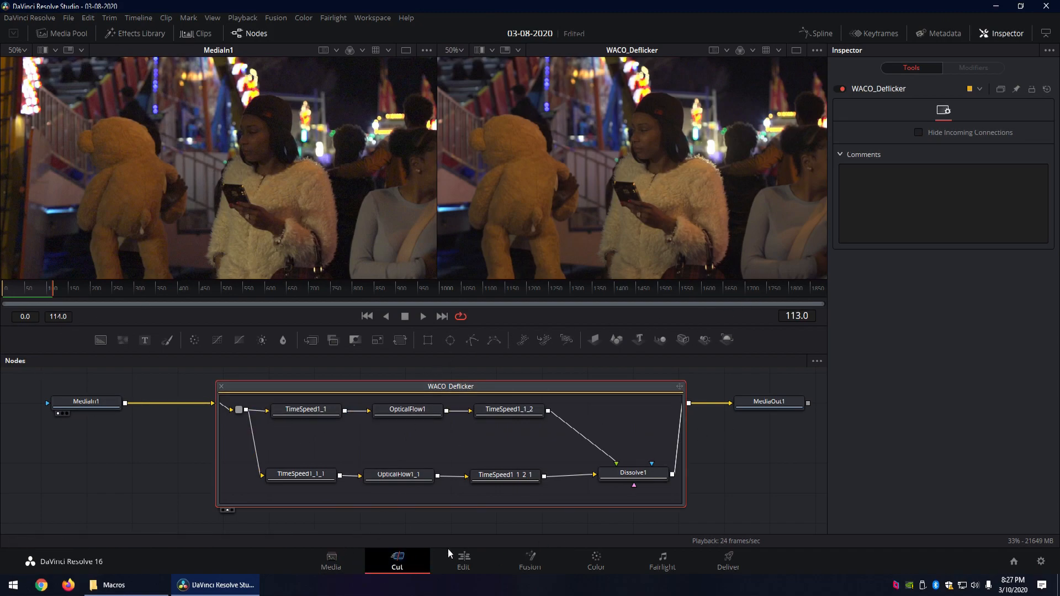
pyautogui.click(457, 559)
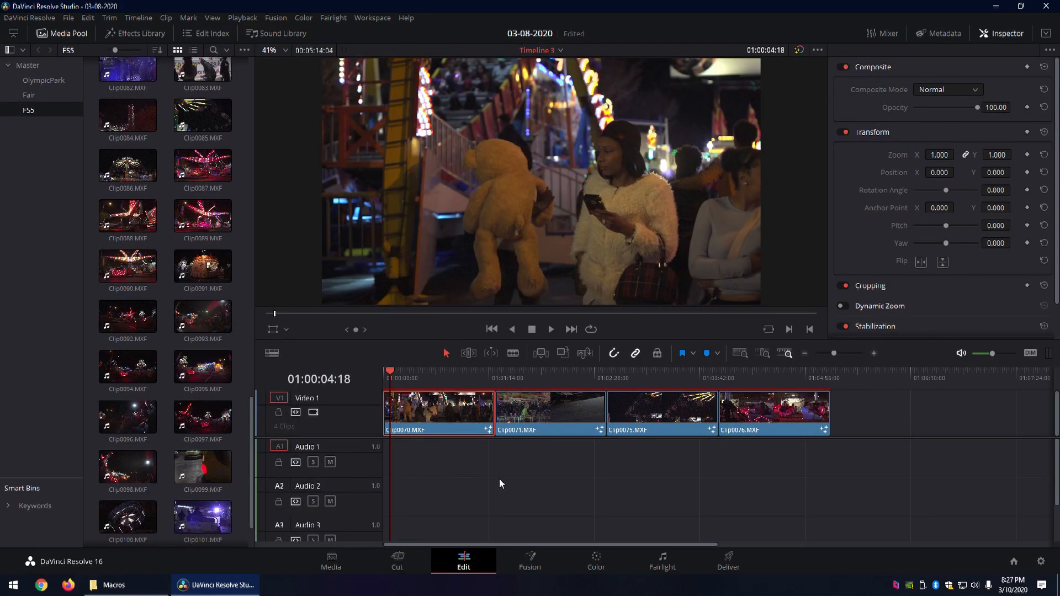
pyautogui.click(530, 561)
pyautogui.click(138, 393)
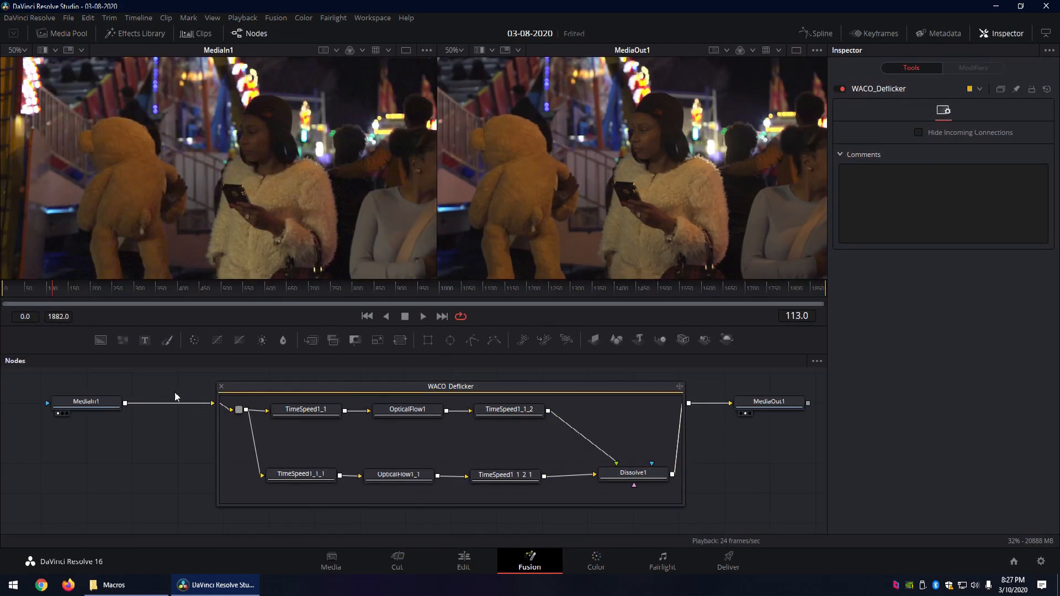
# Examine the speed, delay and interpolation settings of the TimeSpeed1_1 and TimeSpeed1_1_1 nodes.
pyautogui.click(288, 415)
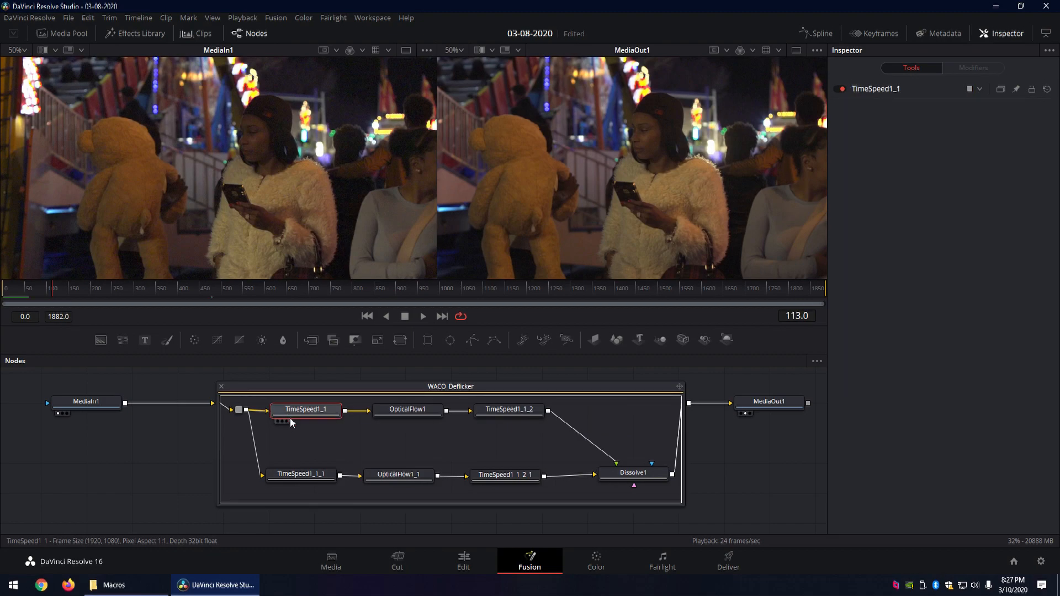
pyautogui.click(315, 413)
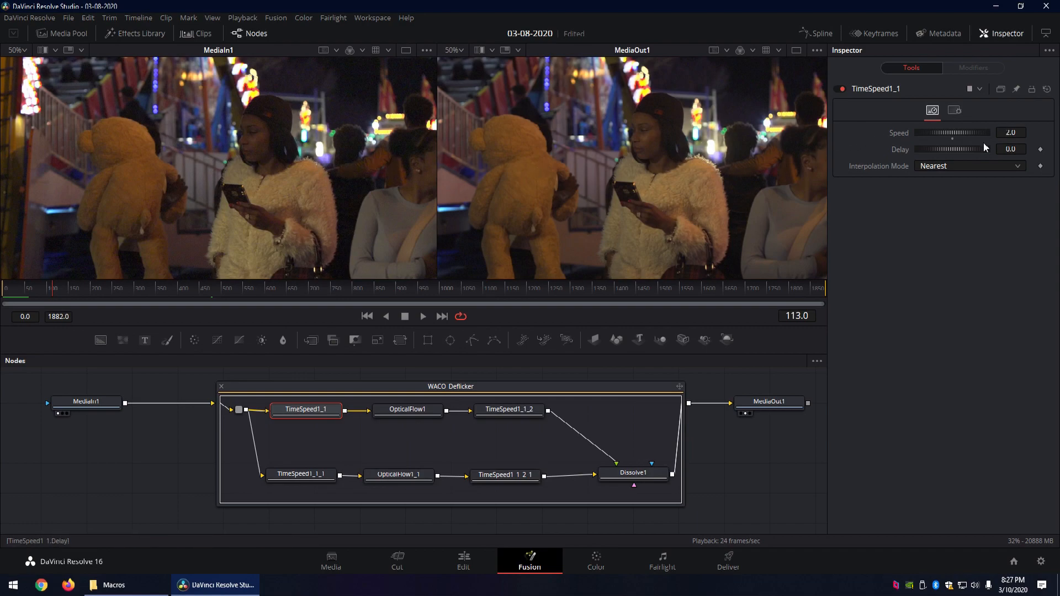
pyautogui.click(286, 474)
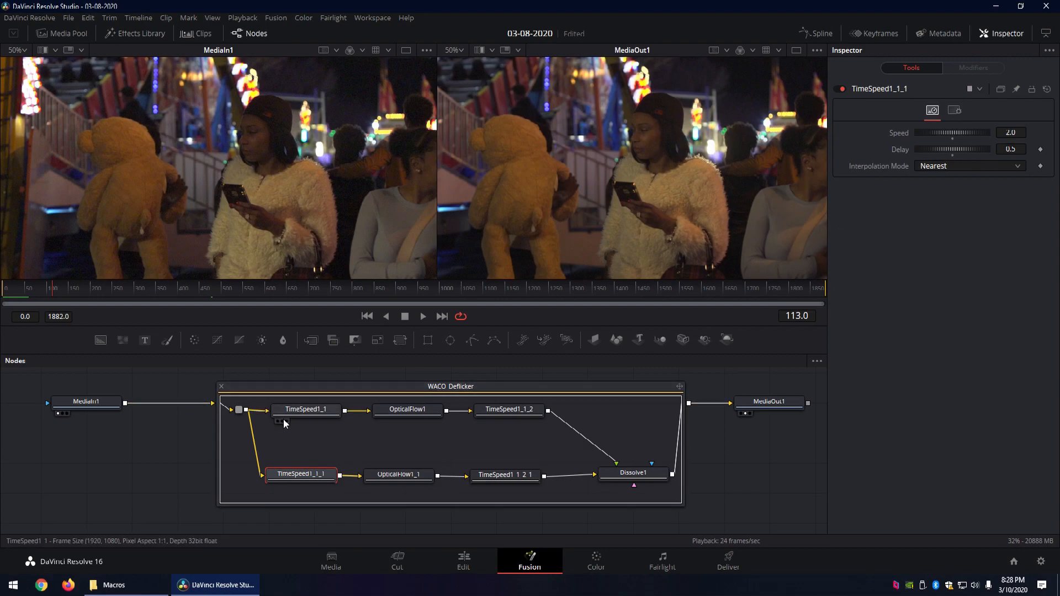
# Show TimeSpeed1_1 and TimeSpeed1_1_1 one after the other in the first viewer and play back each node's output.
pyautogui.click(279, 421)
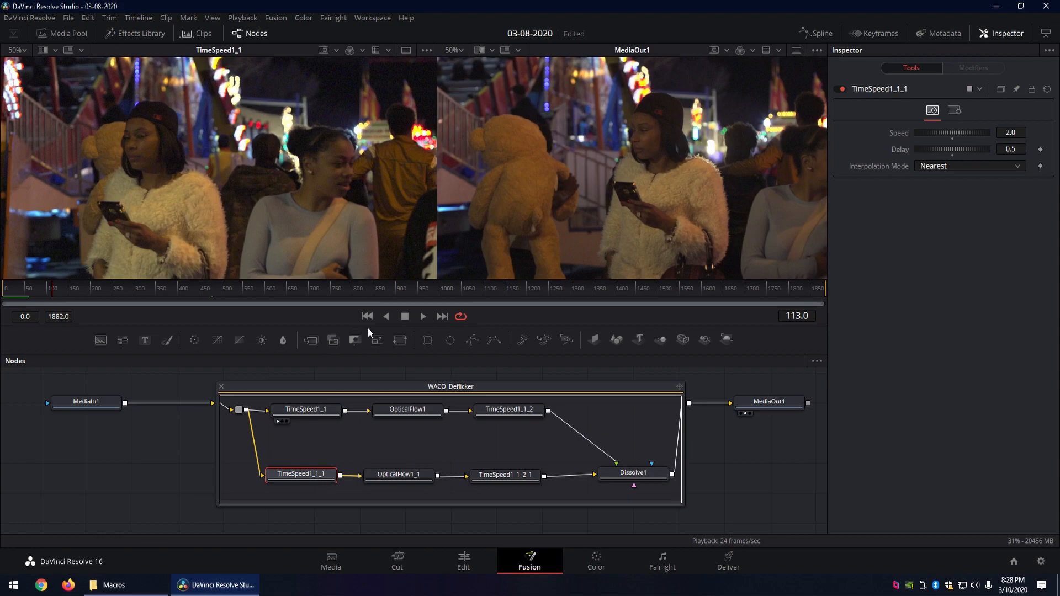
pyautogui.click(422, 316)
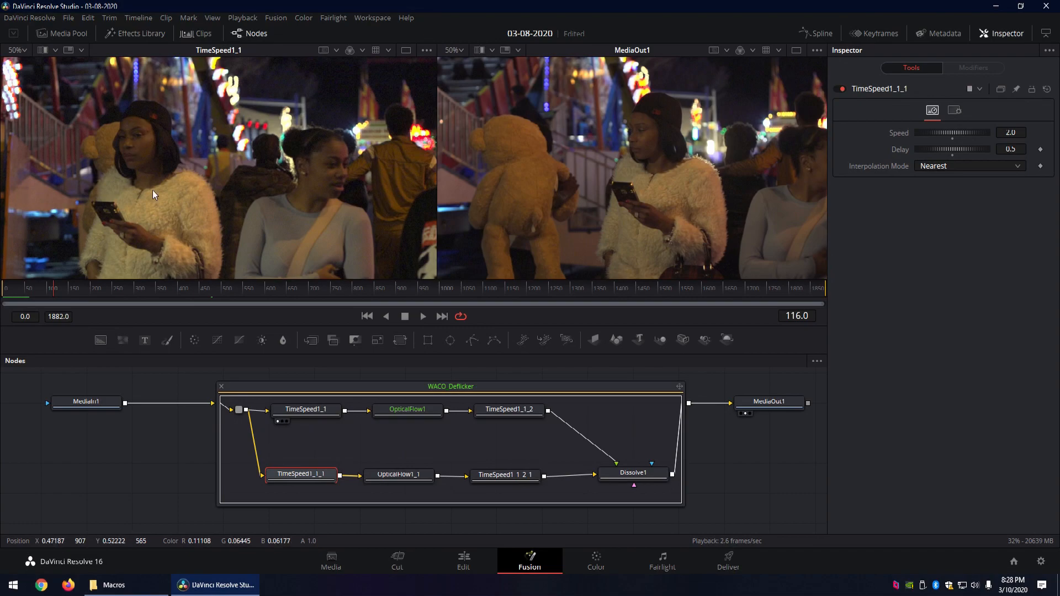
pyautogui.click(273, 486)
pyautogui.click(366, 315)
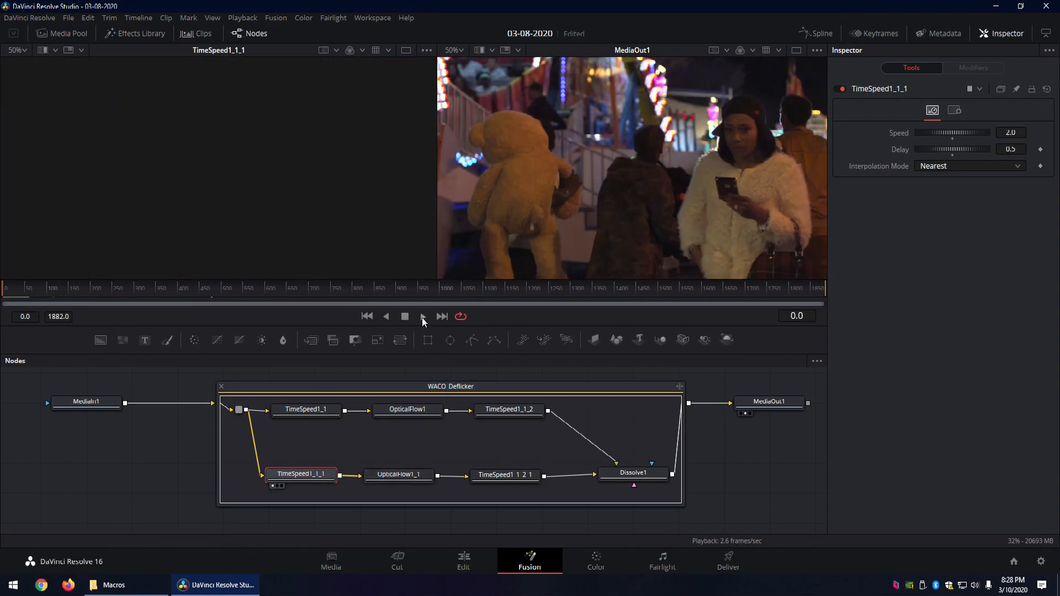
pyautogui.click(422, 317)
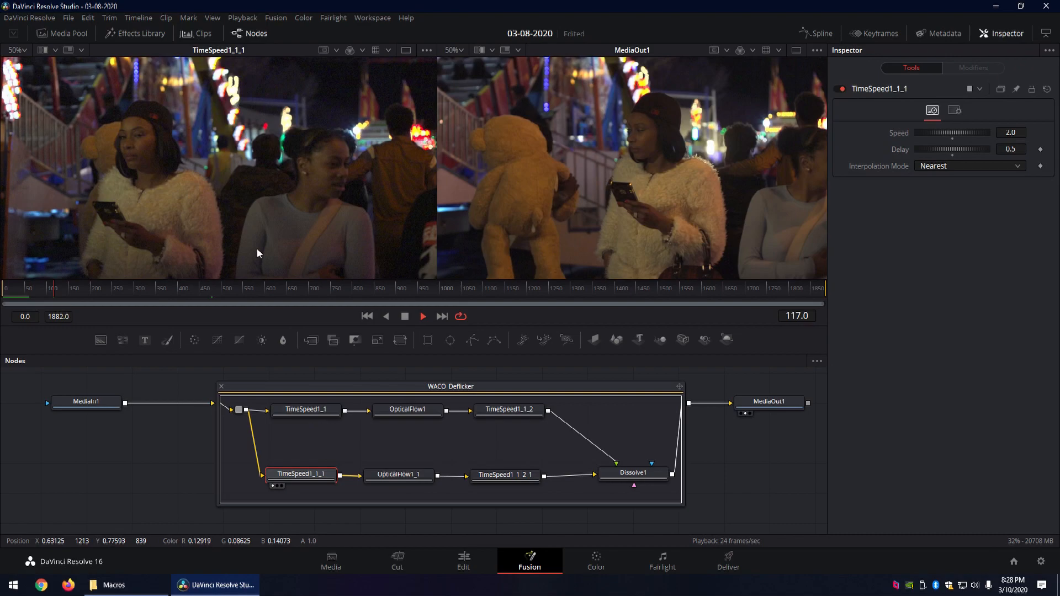
pyautogui.click(406, 317)
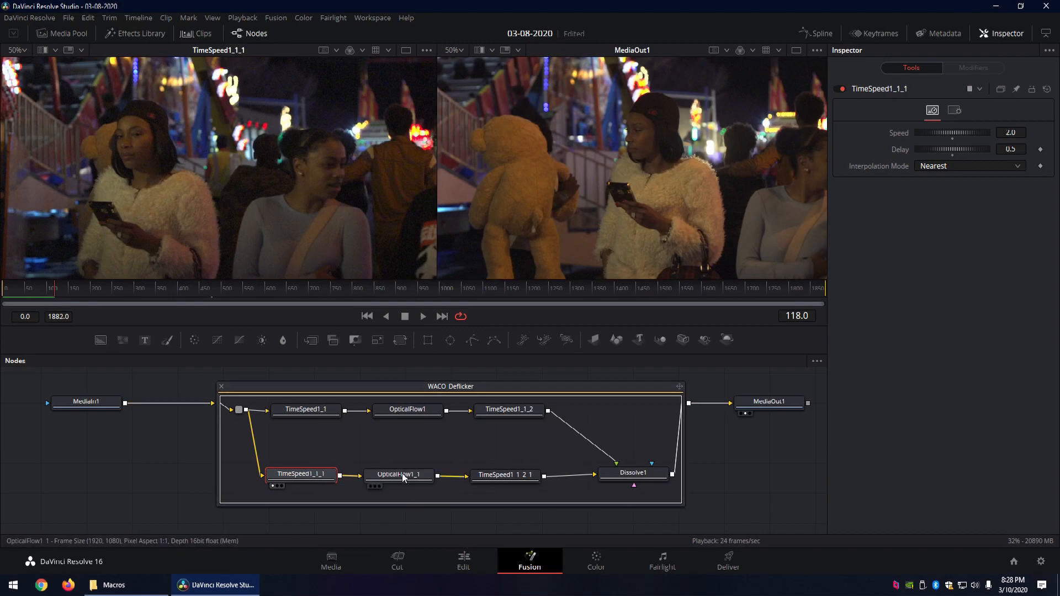
# View TimeSpeed1_1 again and examine the settings along its branch through OpticalFlow1 to TimeSpeed1_1_2.
pyautogui.click(276, 422)
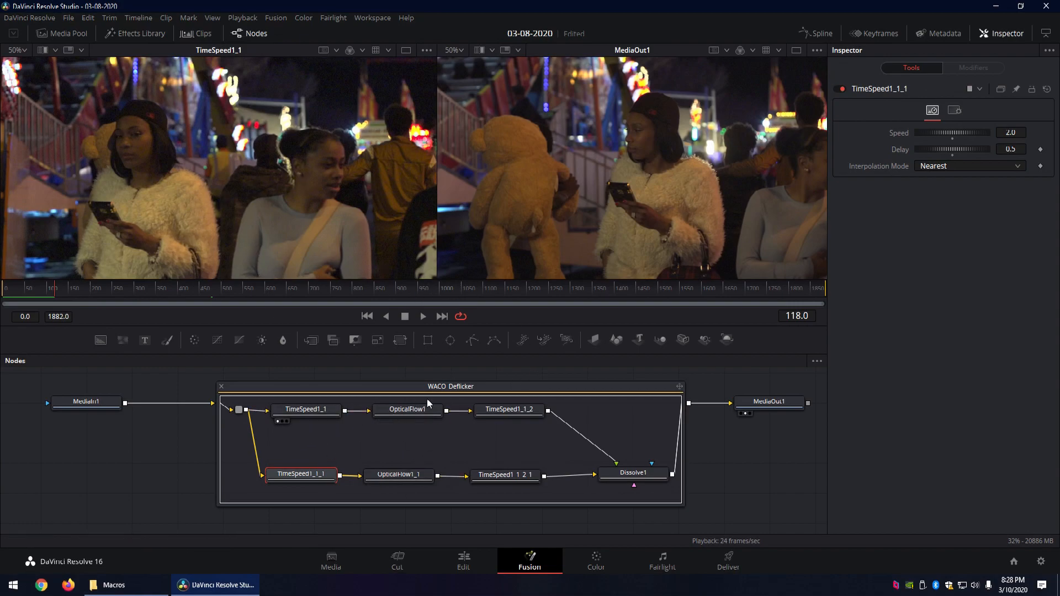
pyautogui.click(325, 412)
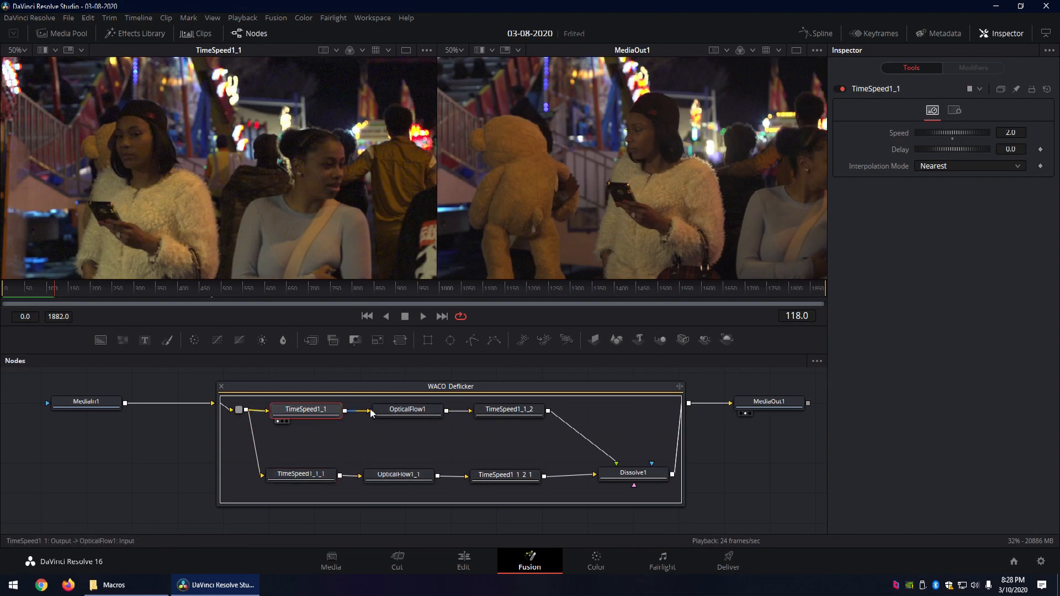
pyautogui.click(423, 414)
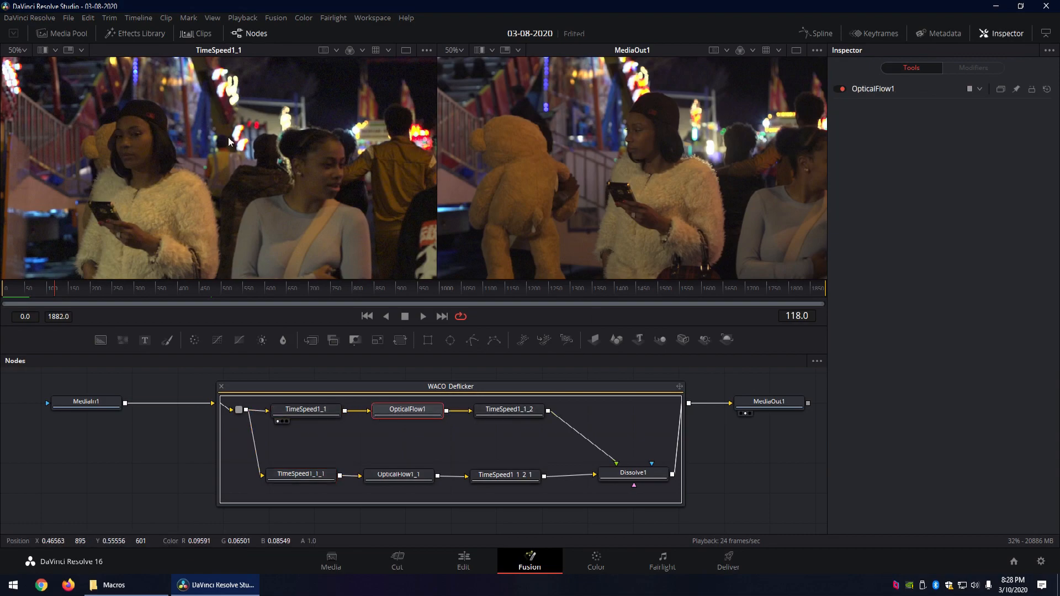
pyautogui.click(507, 413)
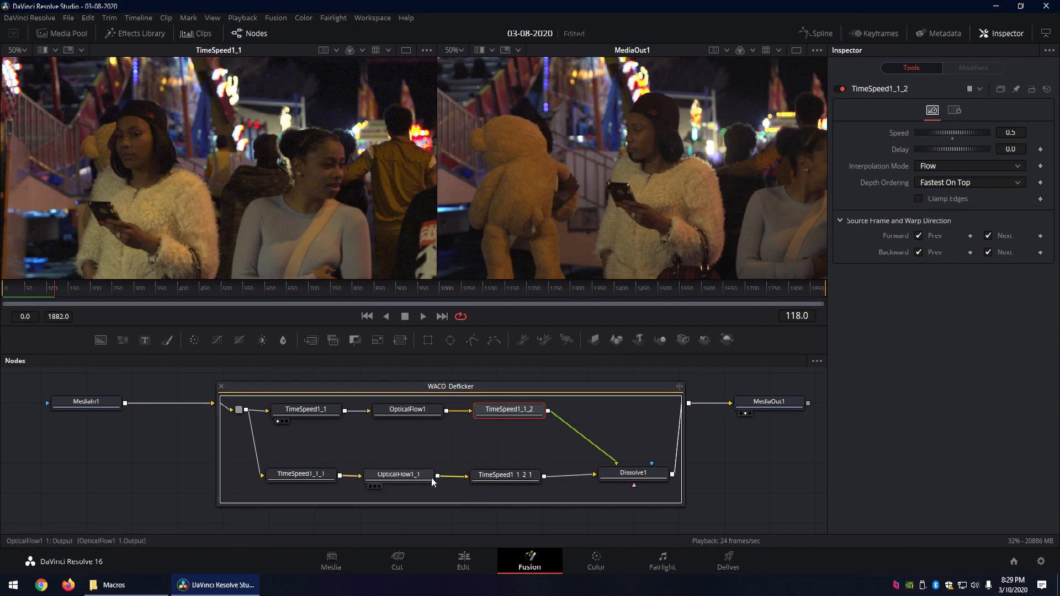
# Examine the settings of TimeSpeed1_1_1, OpticalFlow1_1 and TimeSpeed1_1_2_1, including the last node's delay value.
pyautogui.click(308, 475)
pyautogui.click(396, 478)
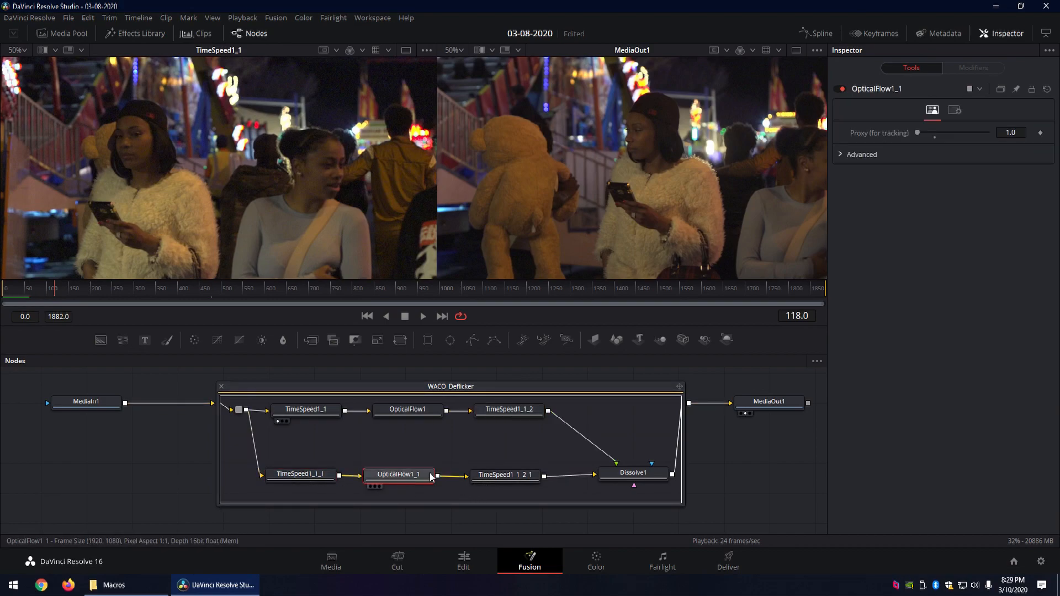
pyautogui.click(484, 479)
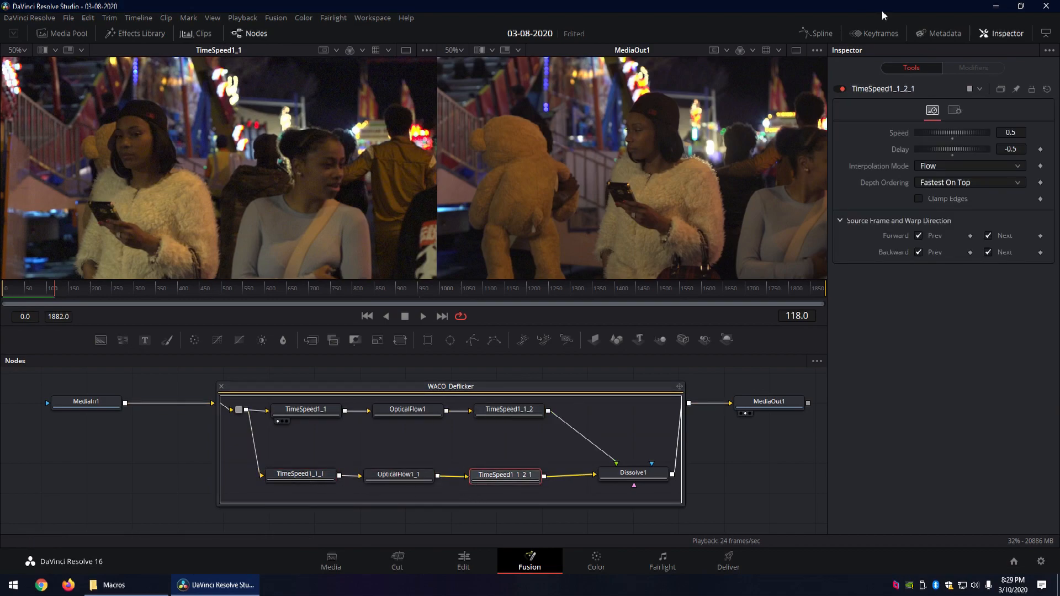
pyautogui.click(1017, 150)
pyautogui.write('-')
# Alternate the first viewer between TimeSpeed1_1_2 and TimeSpeed1_1_2_1 at frames 118 and 119 to compare their brightness.
pyautogui.click(480, 421)
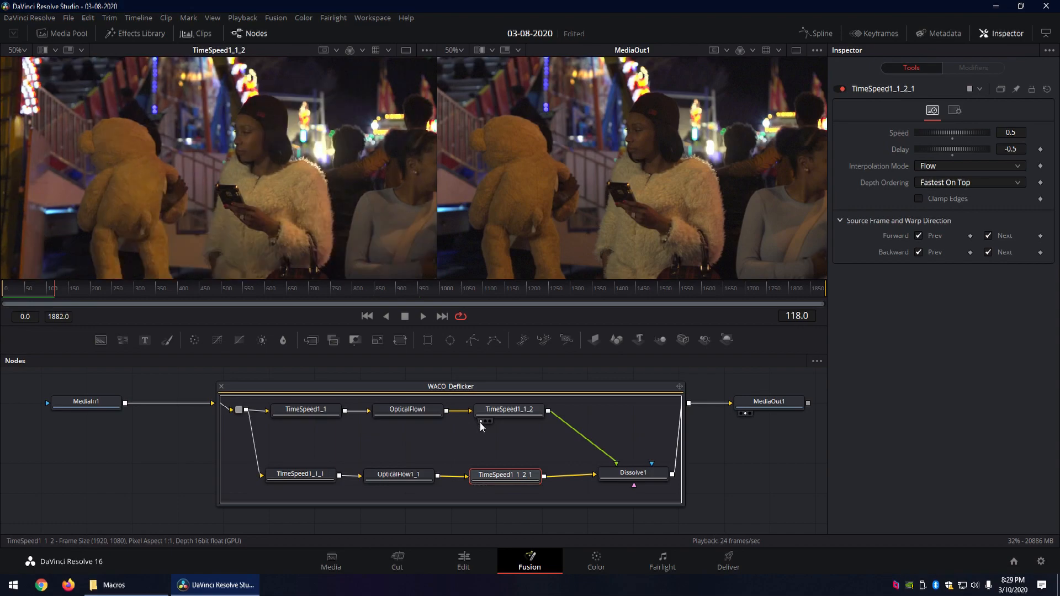
pyautogui.click(477, 488)
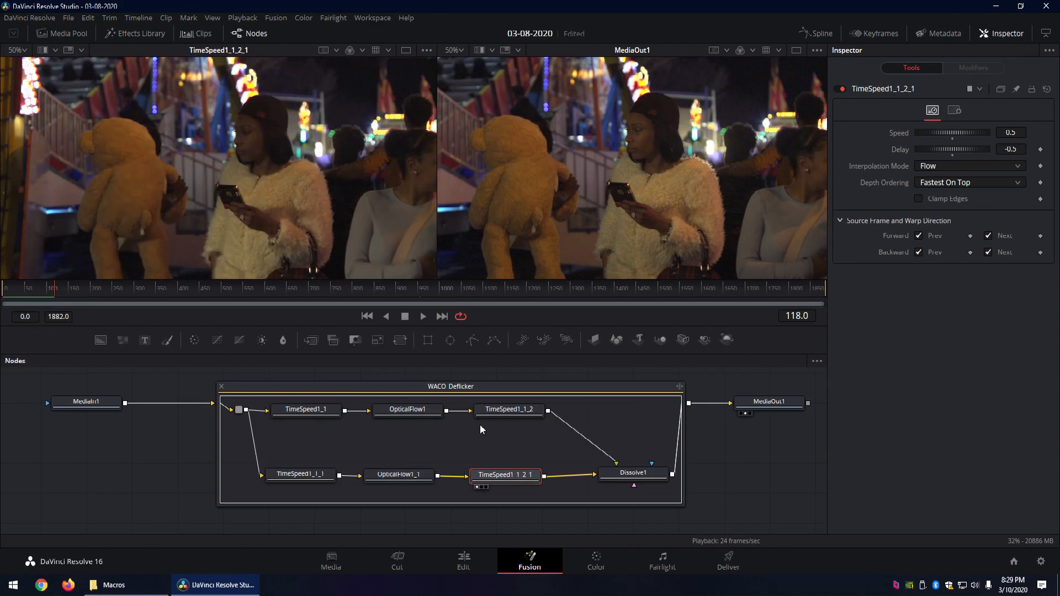
pyautogui.click(480, 422)
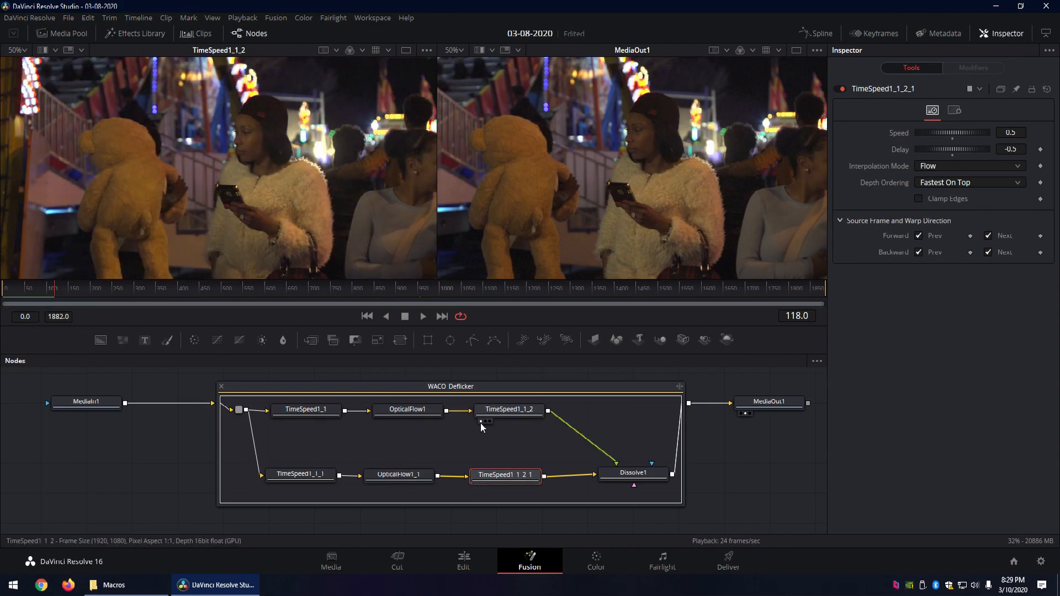
pyautogui.click(480, 487)
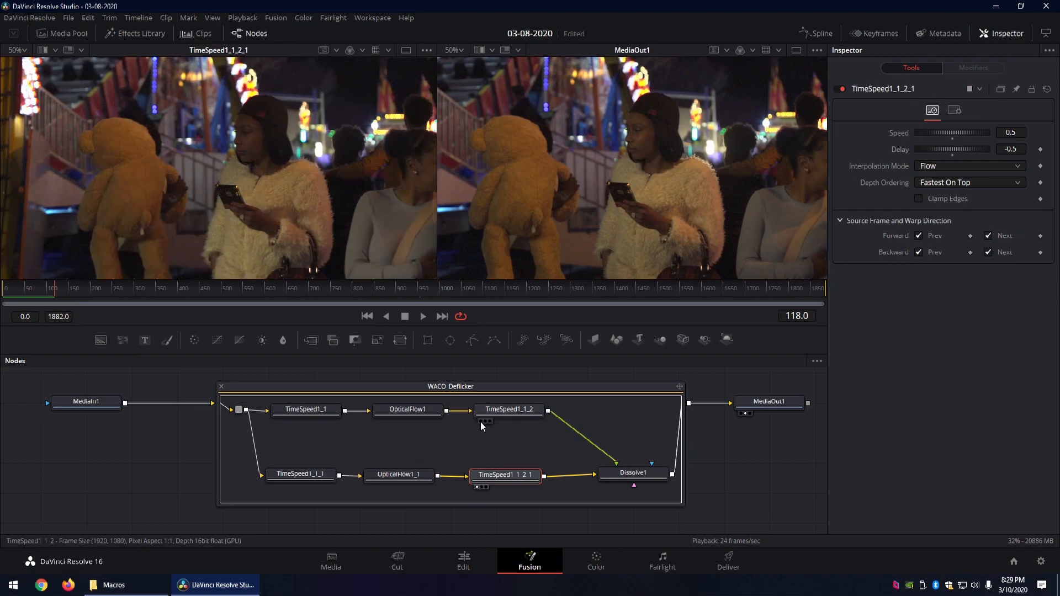
pyautogui.click(480, 422)
pyautogui.click(478, 488)
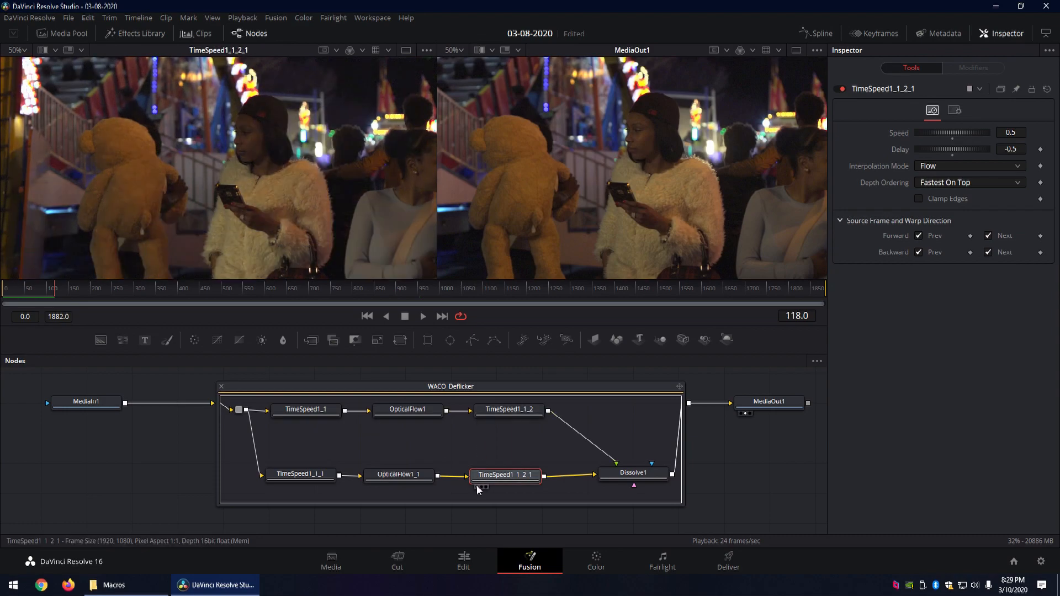
pyautogui.click(479, 421)
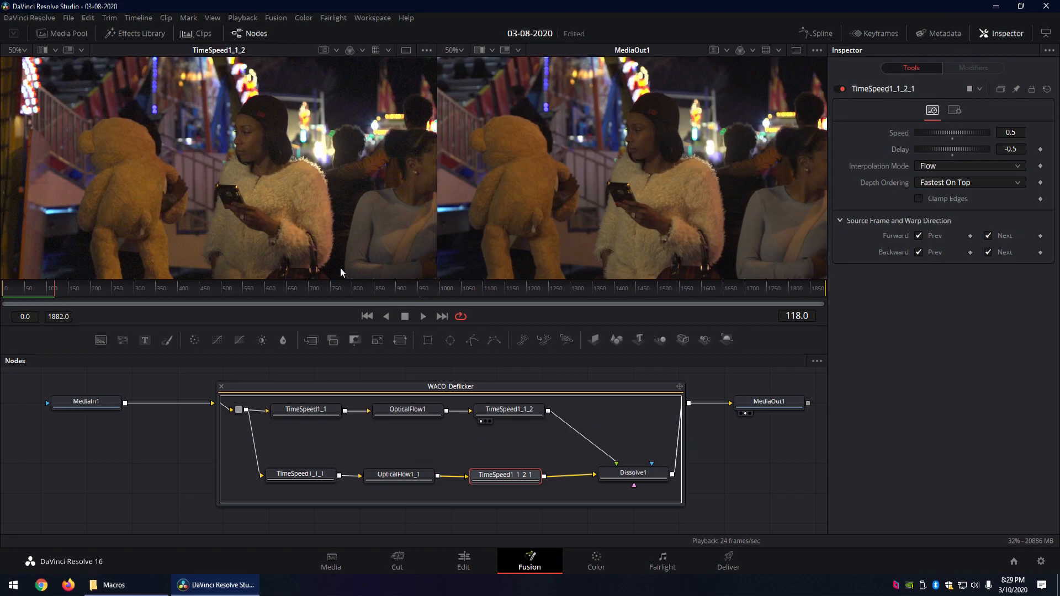
pyautogui.press('Right')
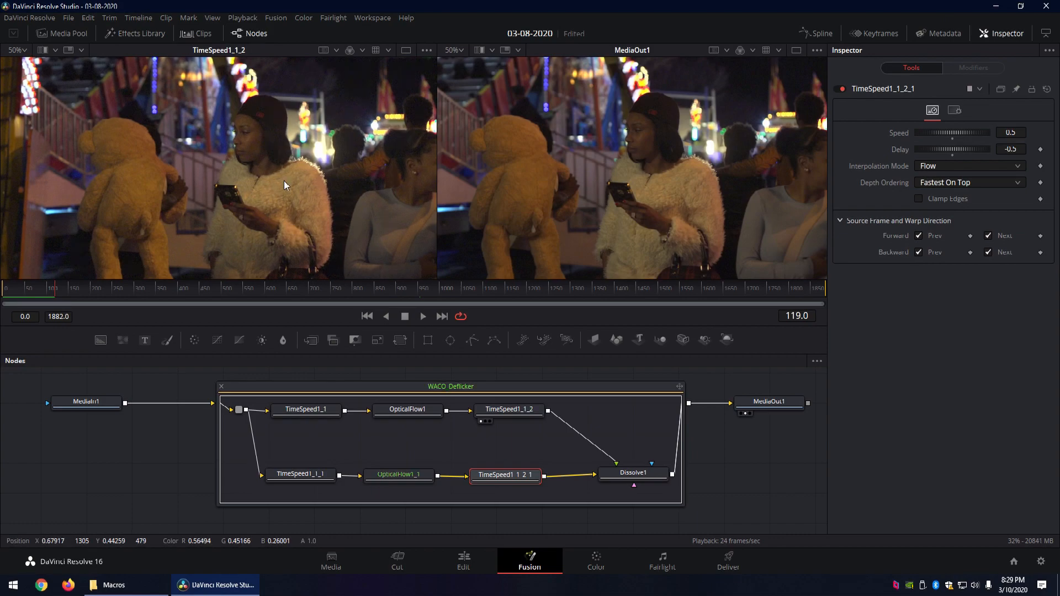
pyautogui.click(478, 487)
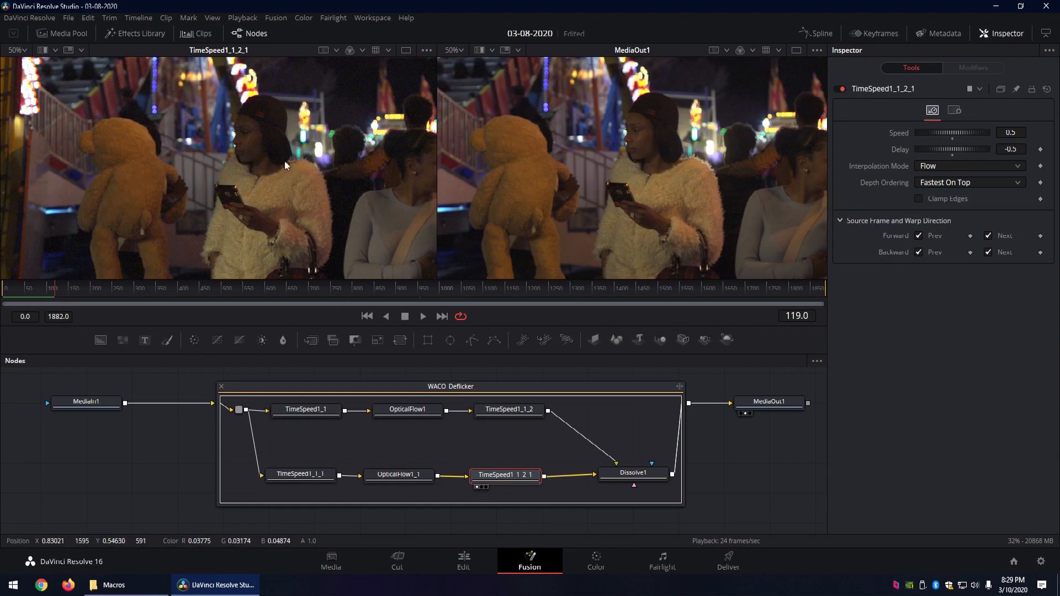
# Select the Dissolve1 node, show it in the first viewer and play the blended result from the start.
pyautogui.moveTo(633, 477); pyautogui.dragTo(633, 474)
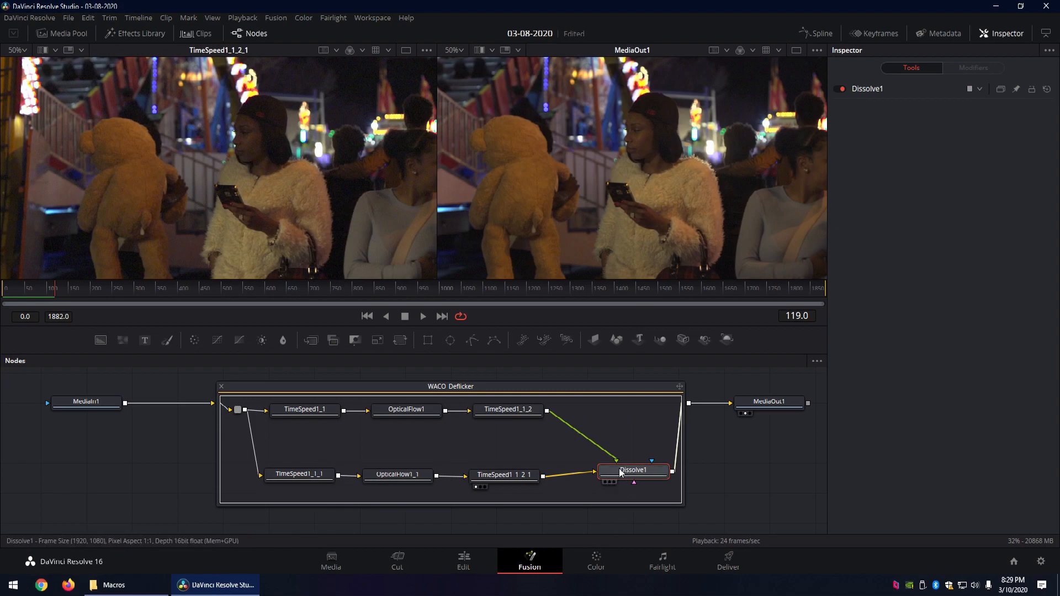
pyautogui.moveTo(623, 470); pyautogui.dragTo(619, 476)
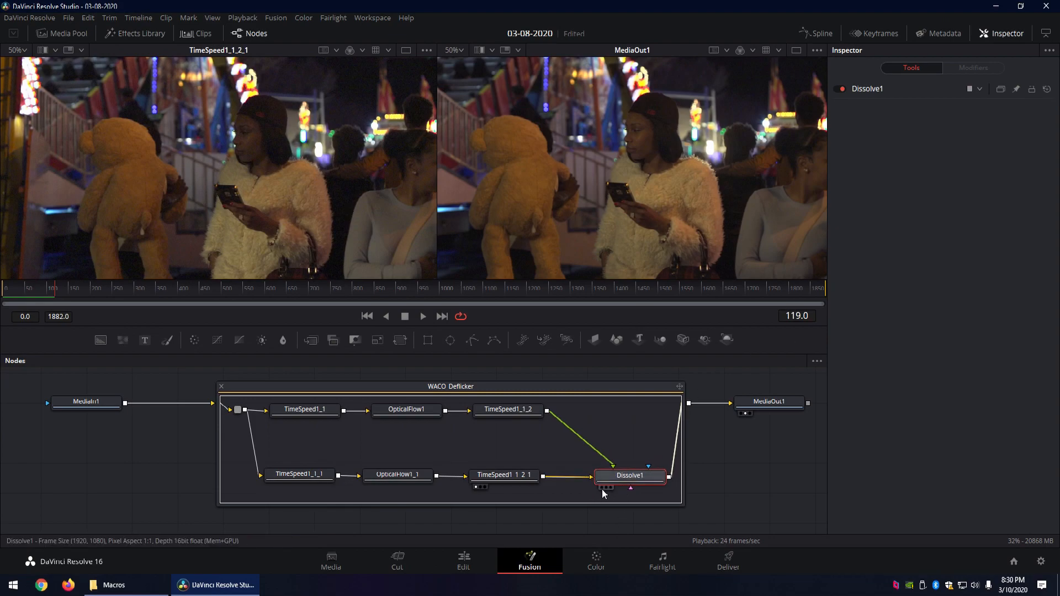
pyautogui.click(601, 488)
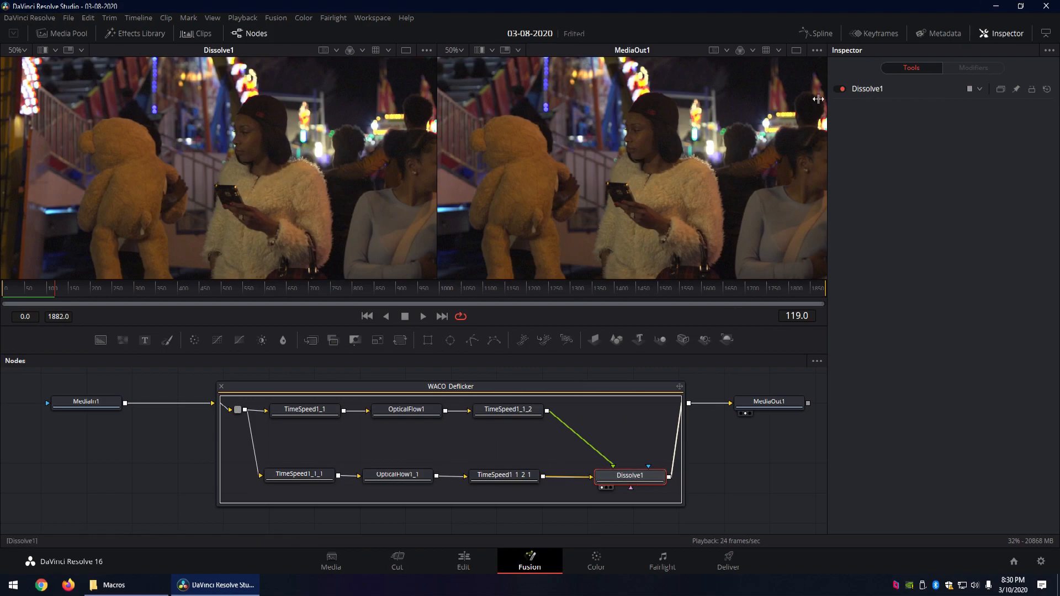
pyautogui.click(367, 316)
pyautogui.click(423, 316)
pyautogui.click(406, 316)
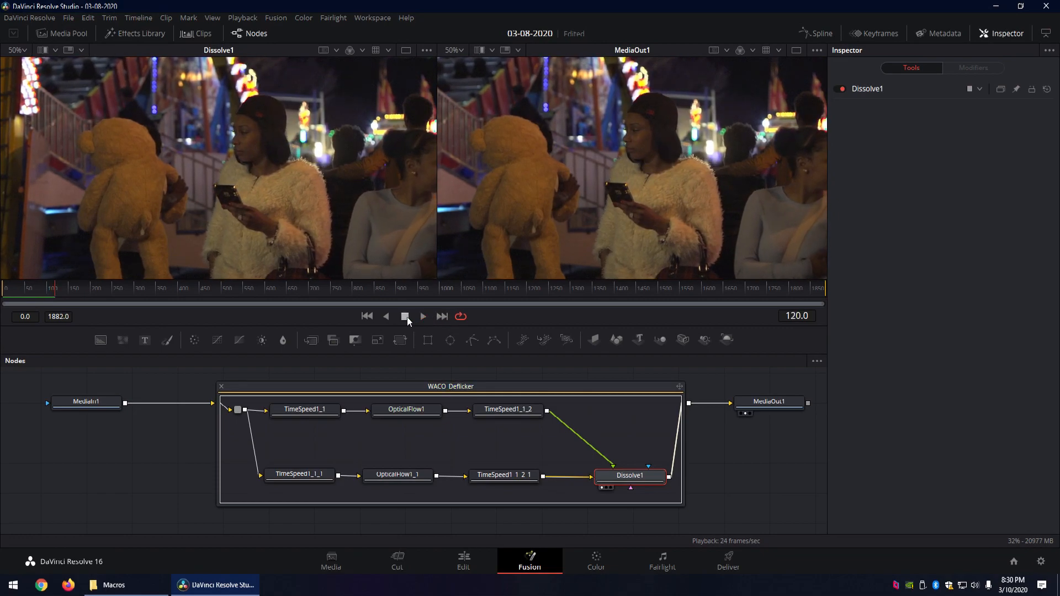